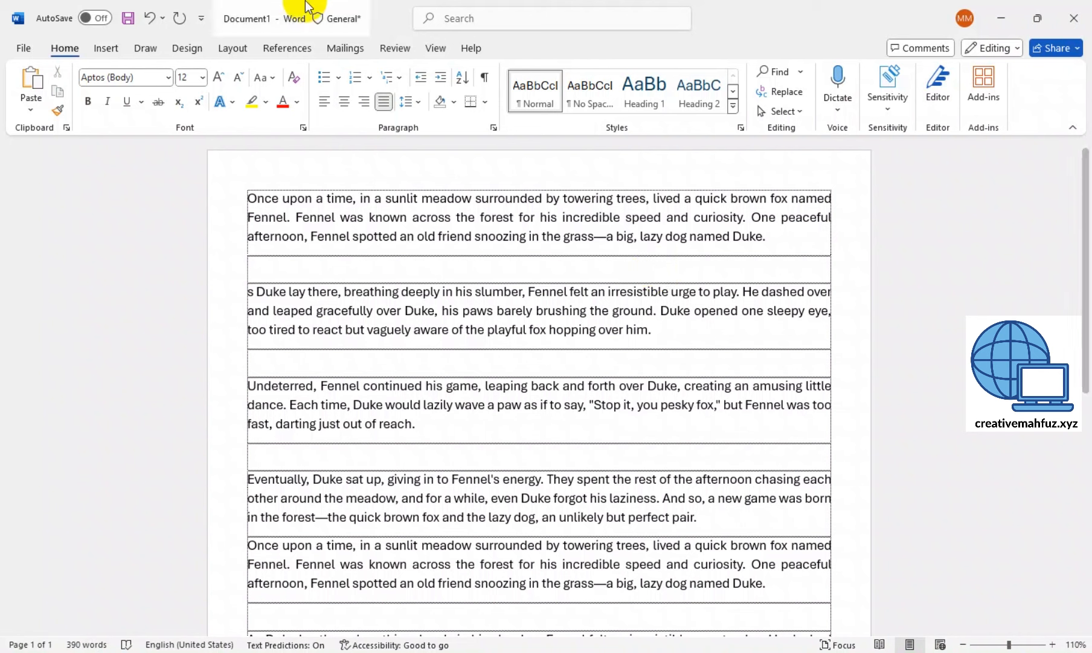
Step: Set the document's paper size to A4 (8.27" x 11.69")
{"action": "left_click", "coordinate": [220, 53]}
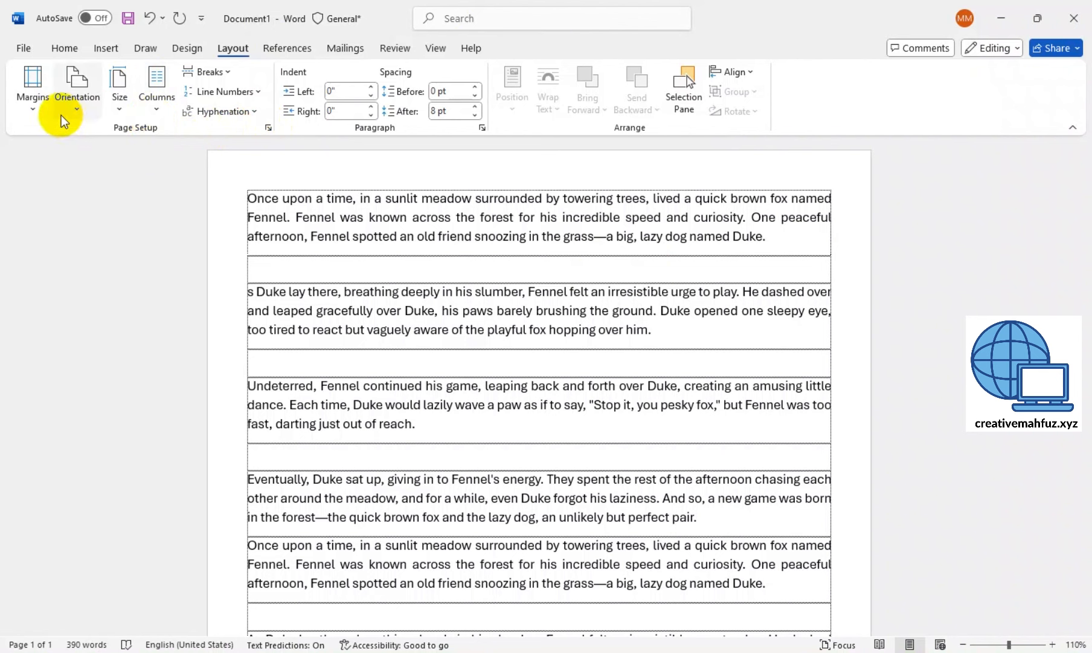
{"action": "left_click", "coordinate": [118, 110]}
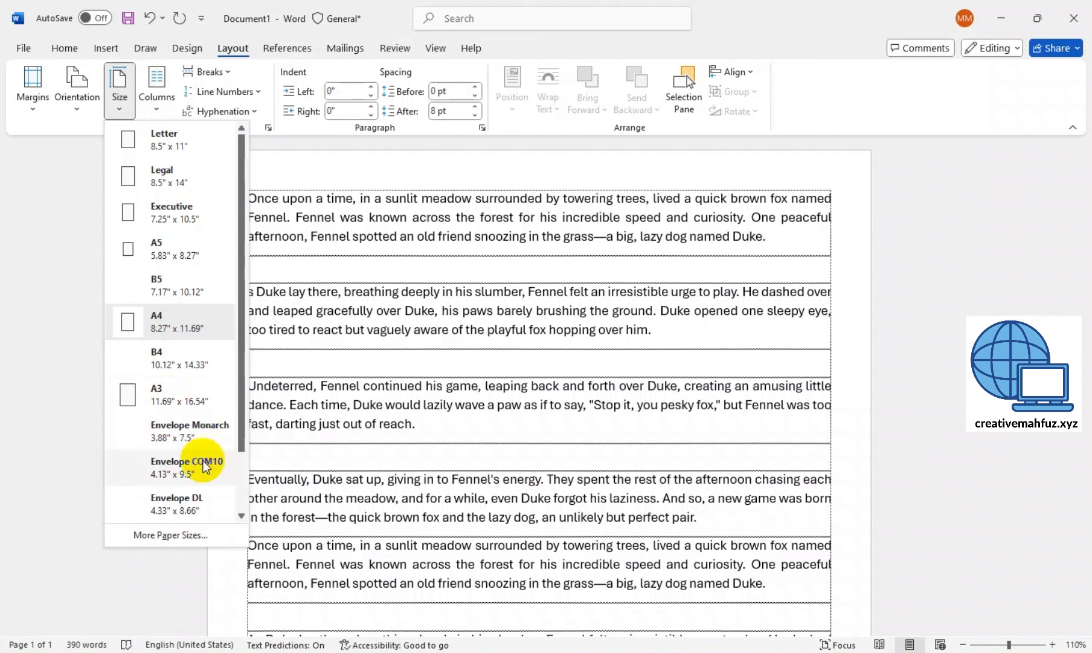
{"action": "left_click_drag", "start_coordinate": [238, 411], "coordinate": [227, 492]}
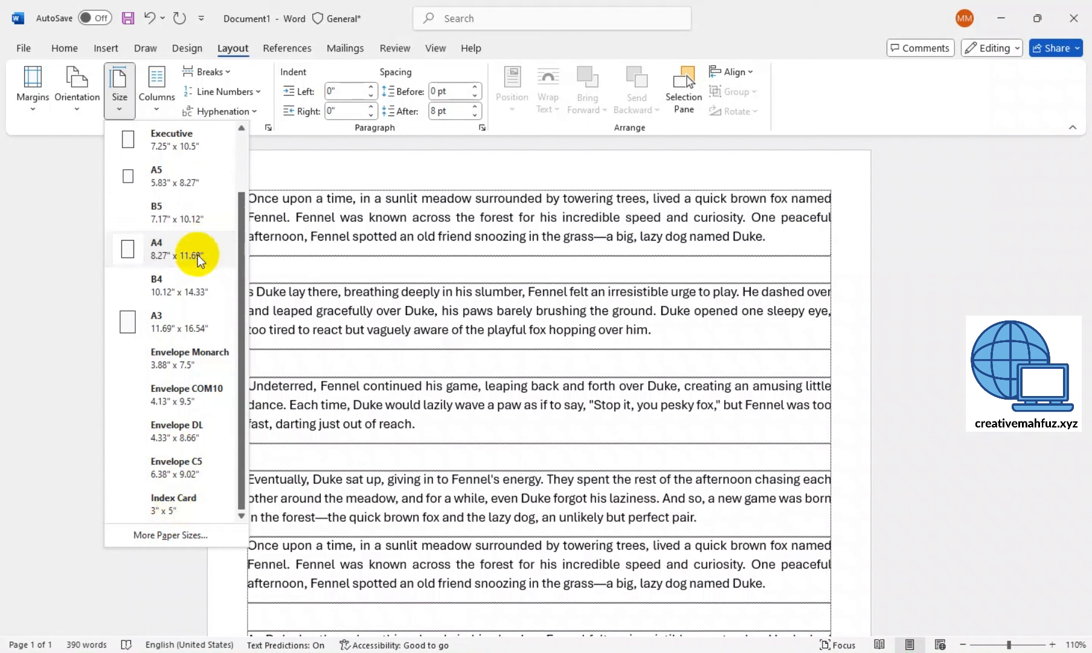
{"action": "left_click_drag", "start_coordinate": [243, 242], "coordinate": [251, 156]}
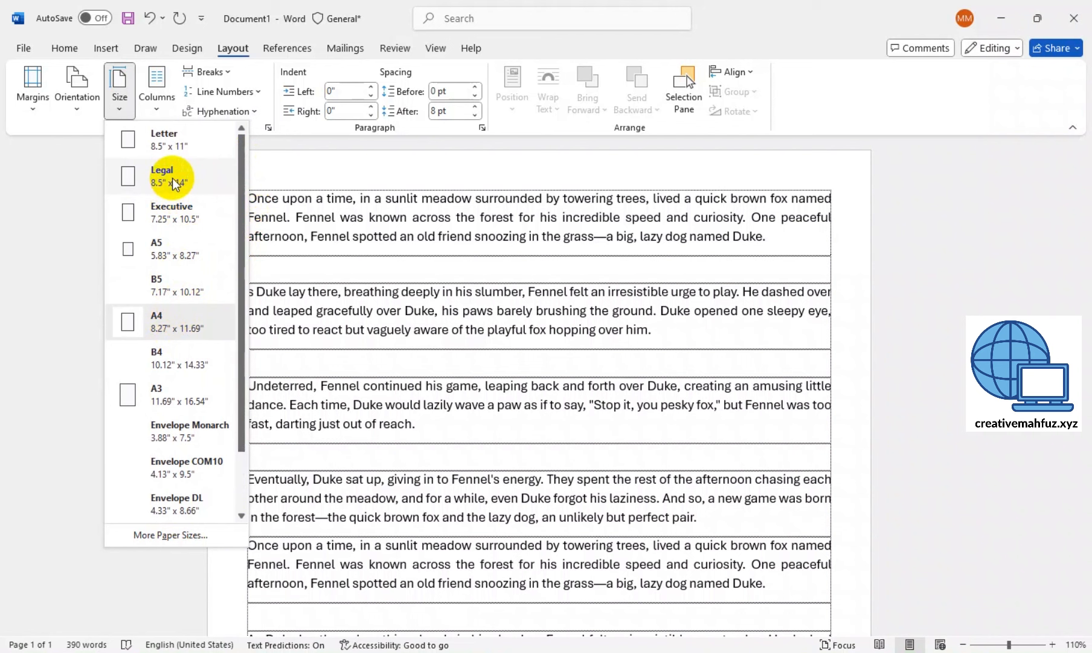
{"action": "left_click", "coordinate": [173, 332]}
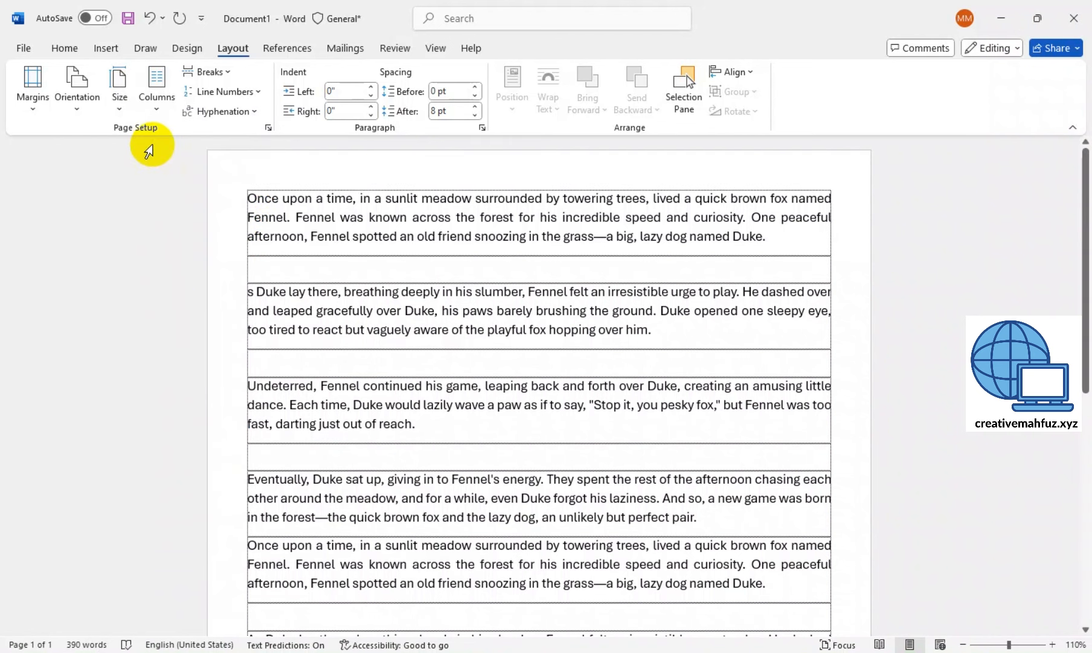
Step: Apply Portrait page orientation and change it to Landscape
{"action": "left_click", "coordinate": [80, 108]}
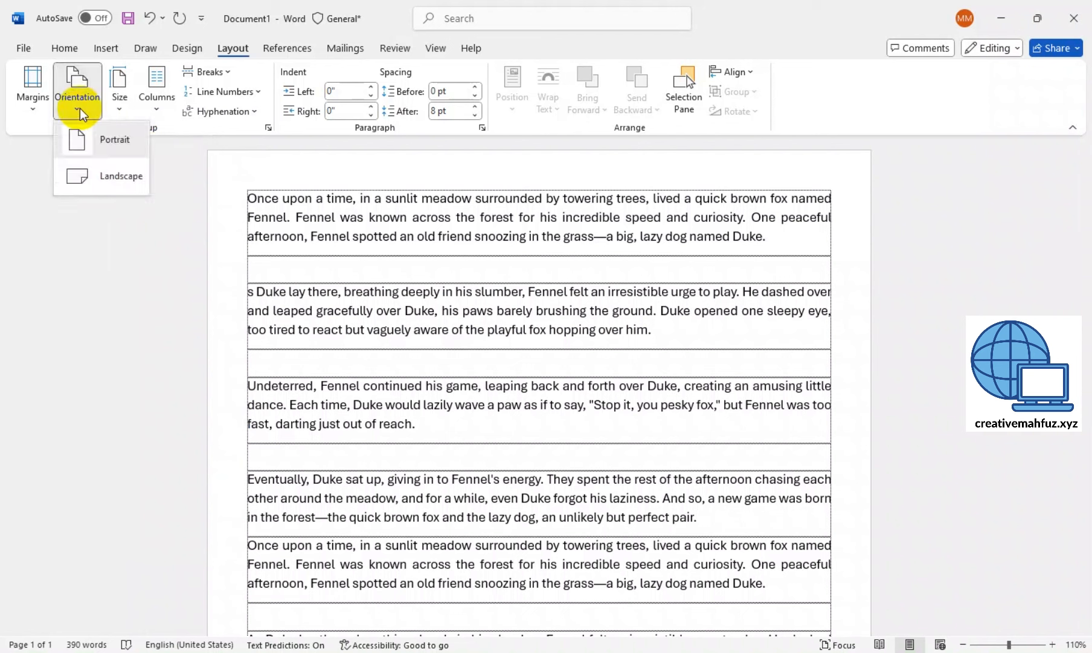
{"action": "left_click", "coordinate": [94, 145]}
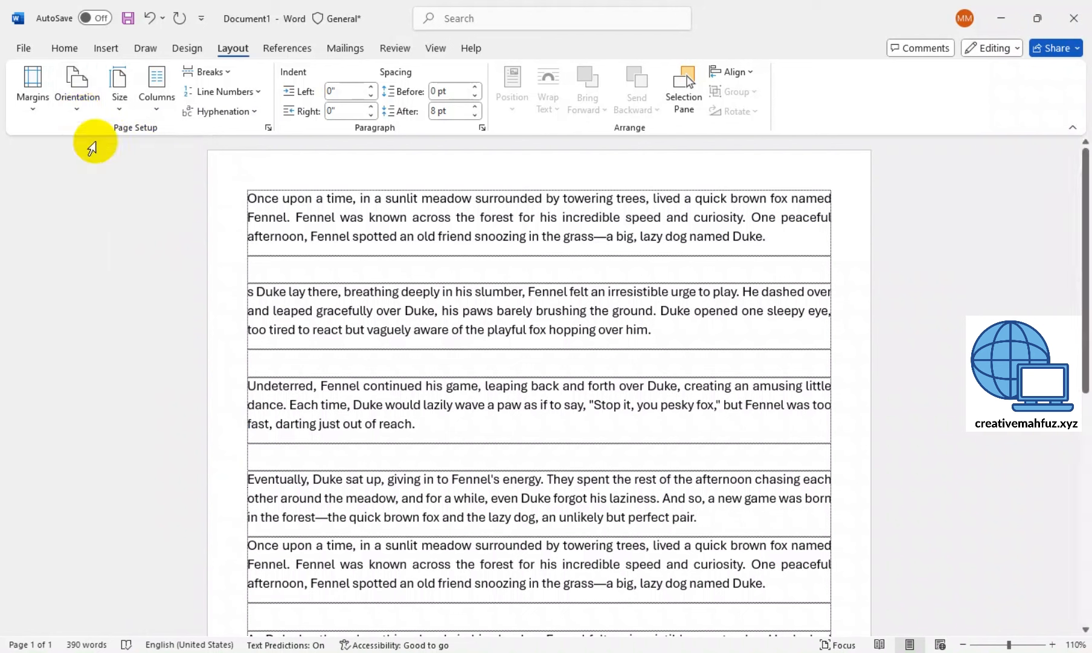
{"action": "left_click", "coordinate": [78, 105]}
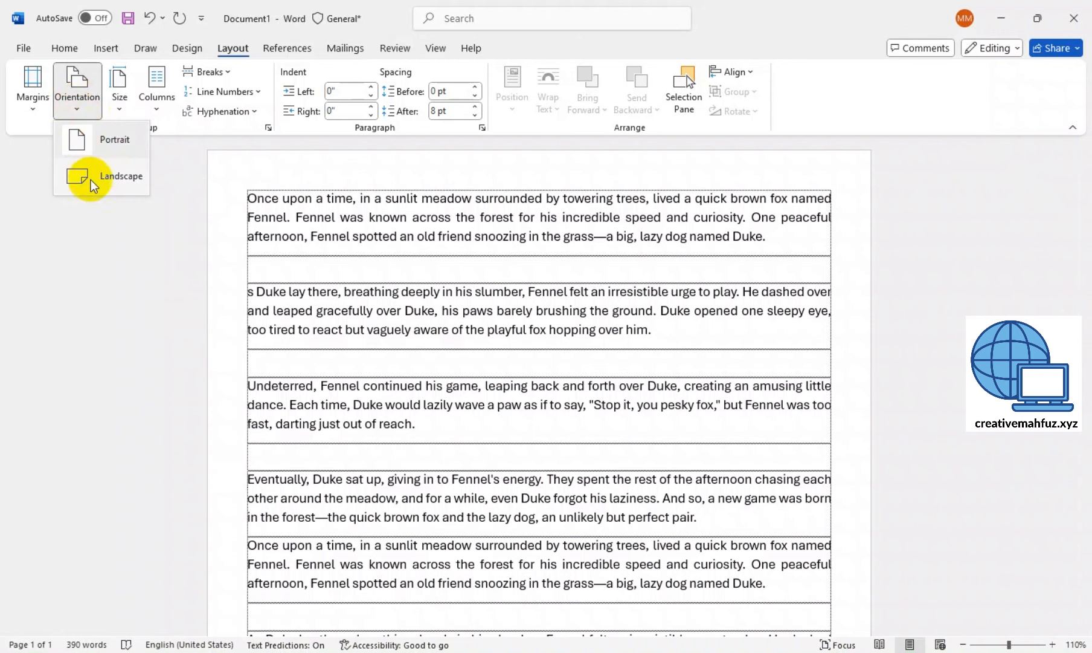
{"action": "left_click", "coordinate": [91, 182]}
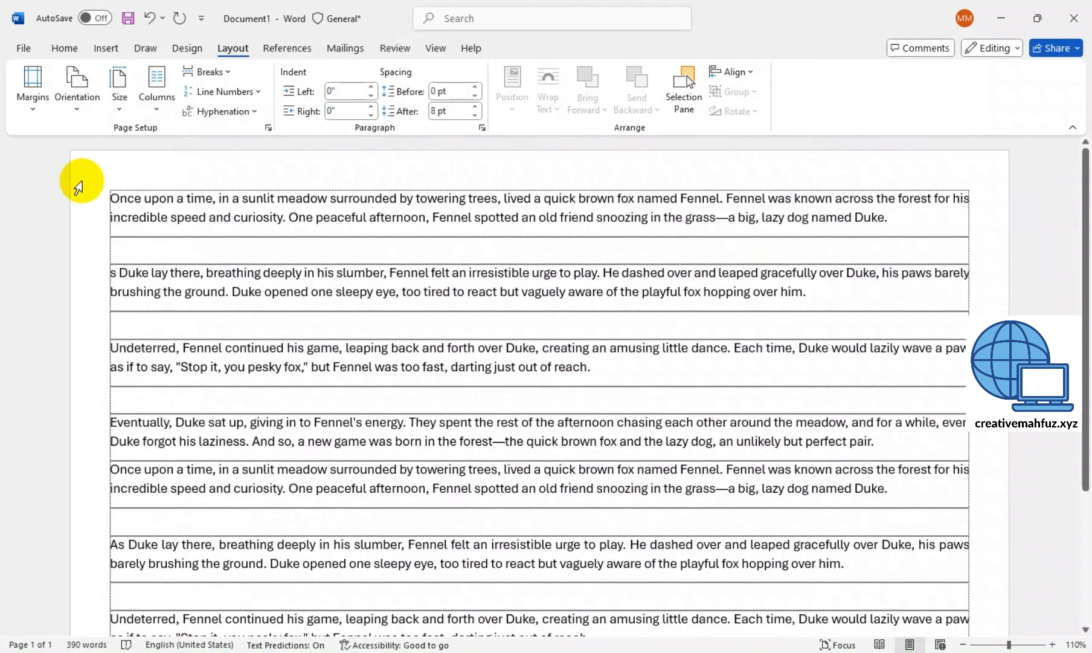
Step: Apply the Normal margins preset to the document and switch it back to the Narrow preset
{"action": "left_click", "coordinate": [36, 104]}
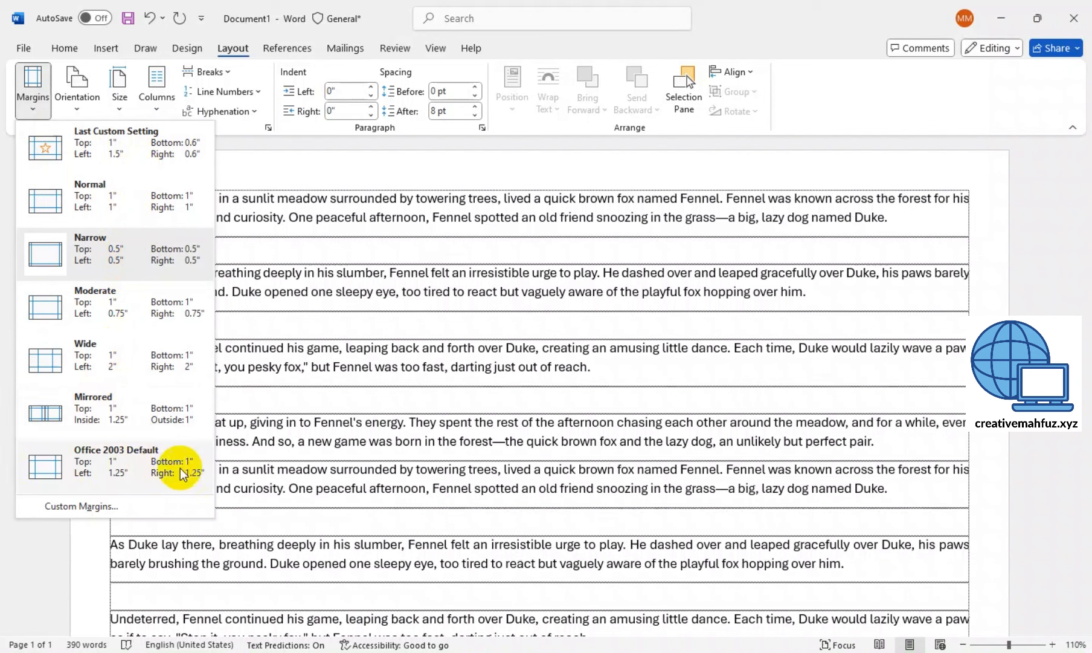
{"action": "left_click", "coordinate": [108, 190]}
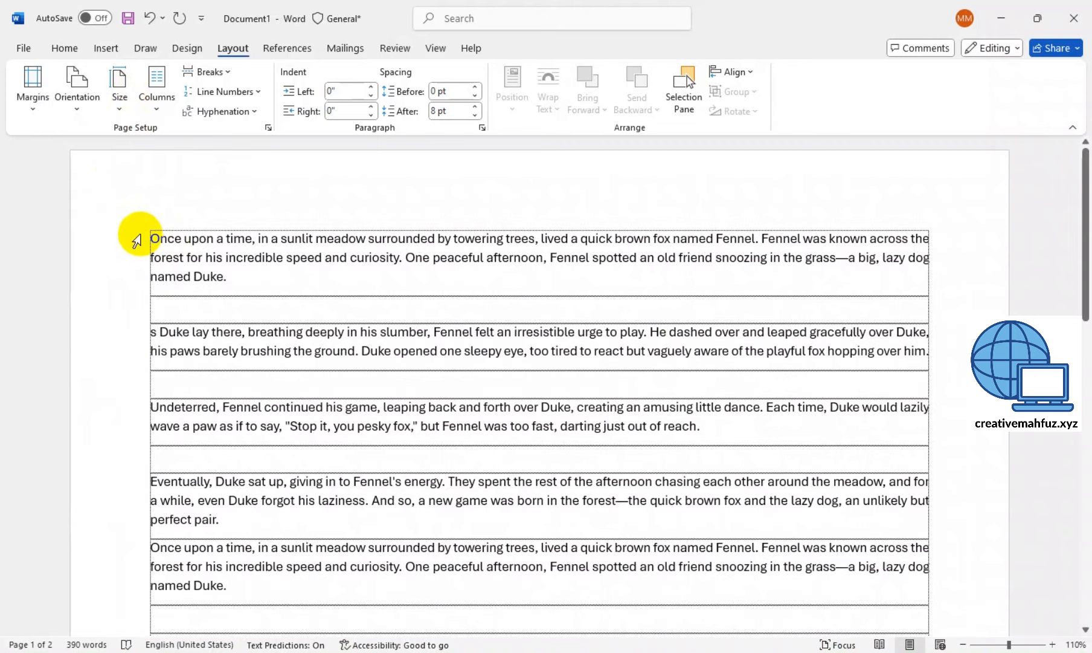
{"action": "left_click", "coordinate": [33, 100]}
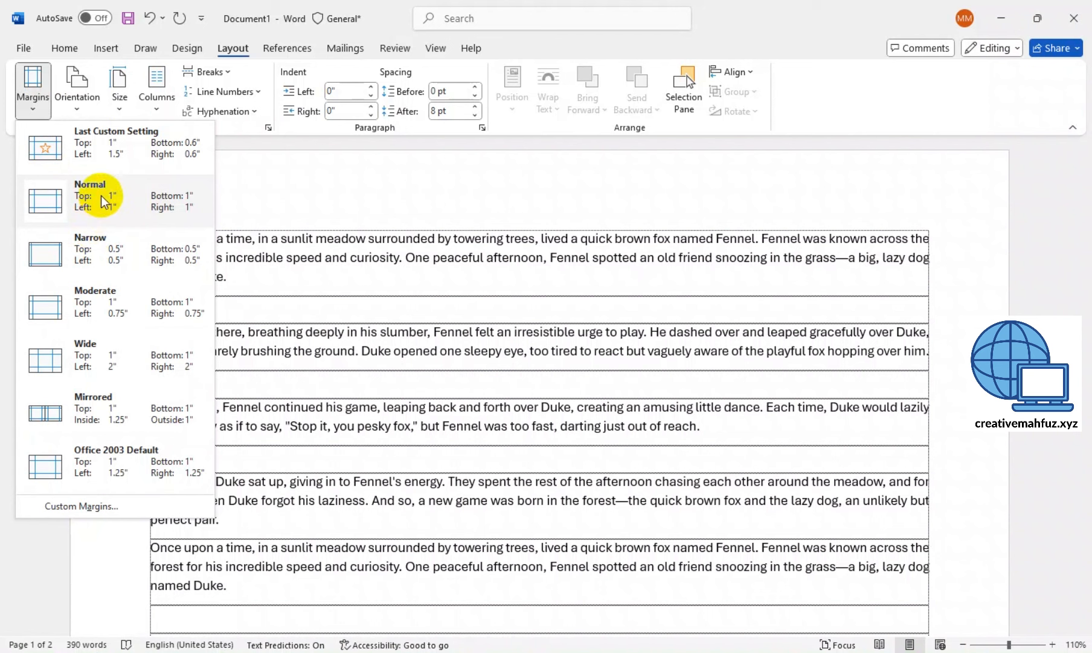
{"action": "left_click", "coordinate": [181, 213]}
{"action": "scroll", "coordinate": [359, 351], "scroll_direction": "down", "scroll_amount": 3}
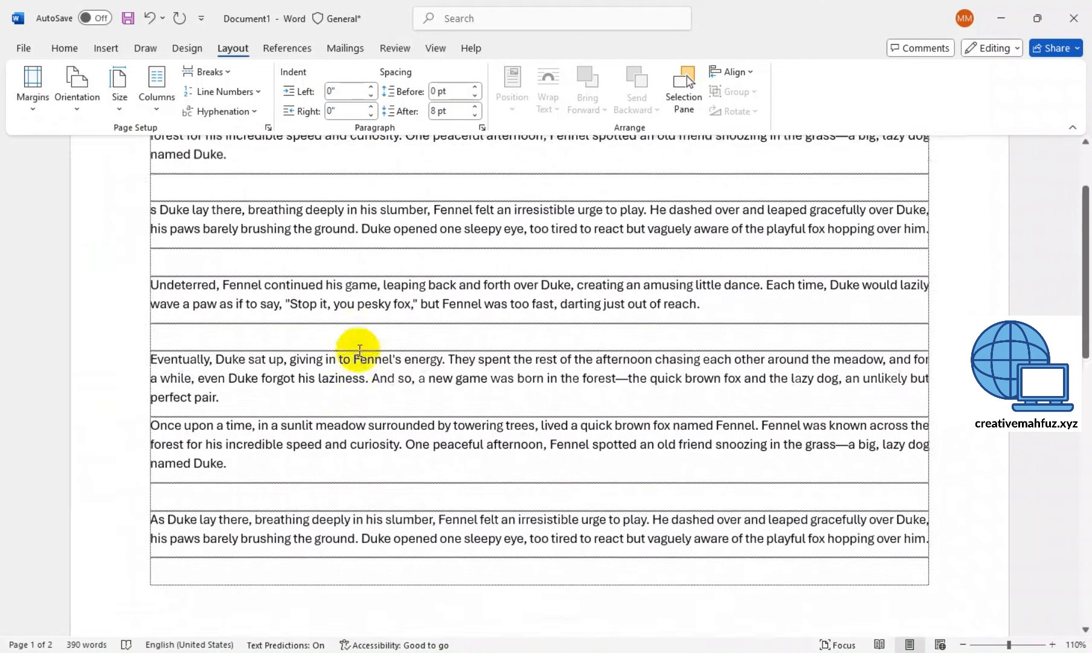
{"action": "scroll", "coordinate": [359, 347], "scroll_direction": "up", "scroll_amount": 5}
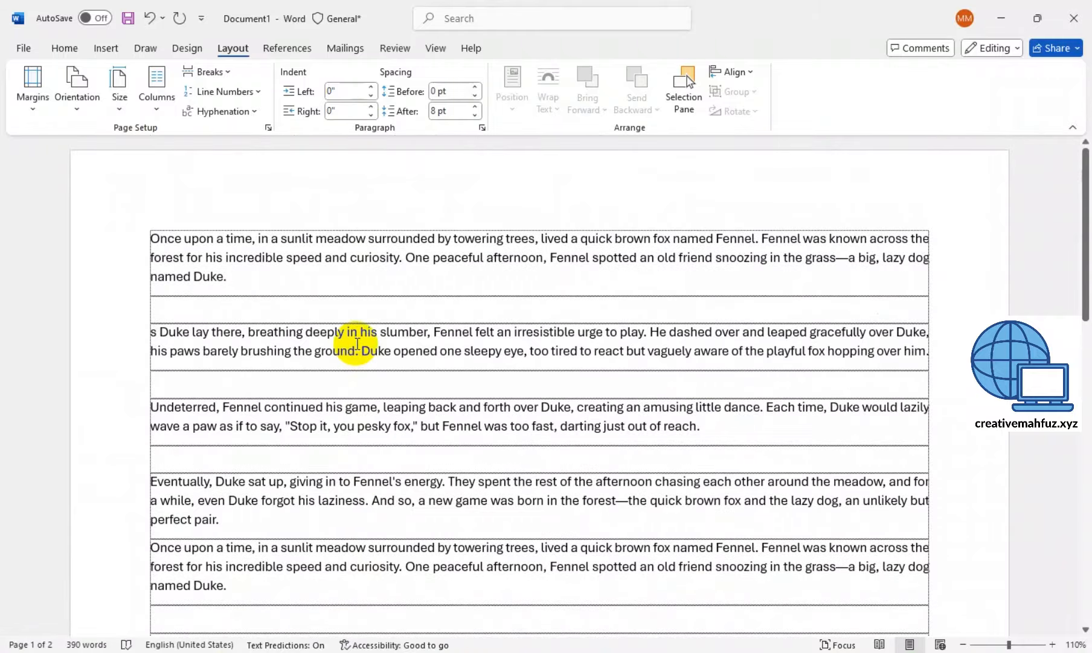
{"action": "left_click", "coordinate": [32, 111]}
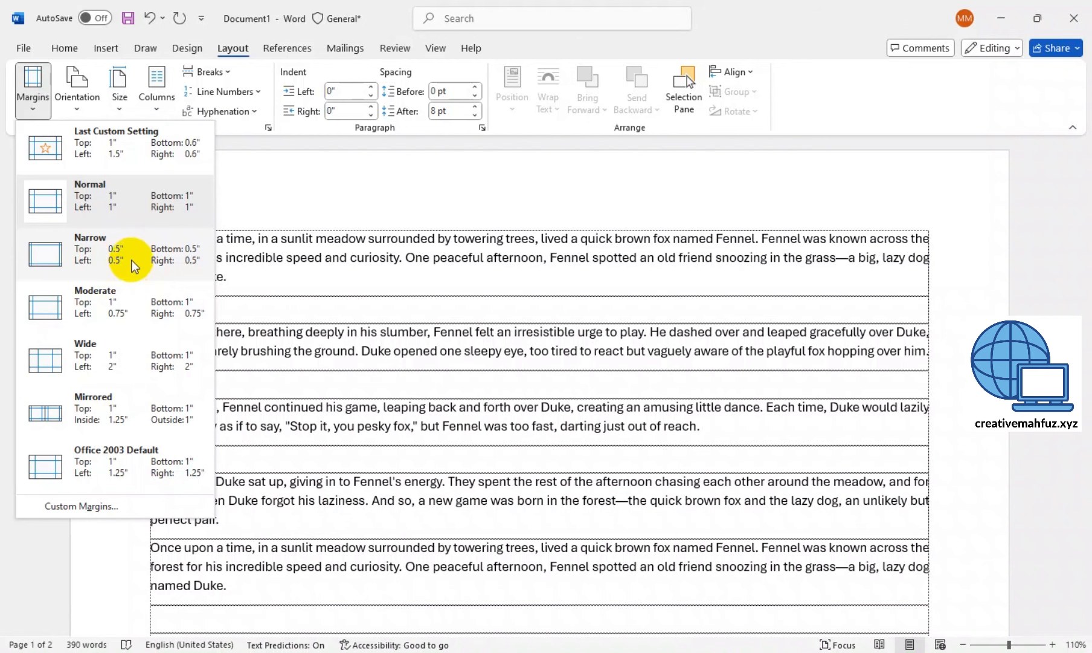
{"action": "left_click", "coordinate": [133, 266]}
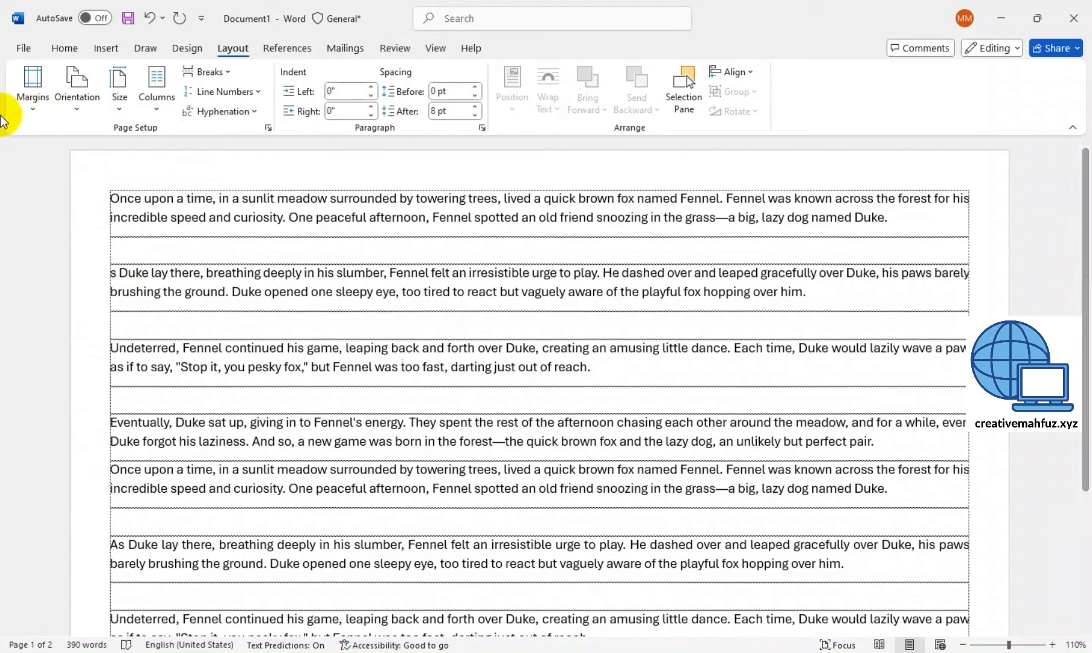
Step: Define custom margins for the whole document with top 1", left 1" and right 0.8"
{"action": "left_click", "coordinate": [25, 108]}
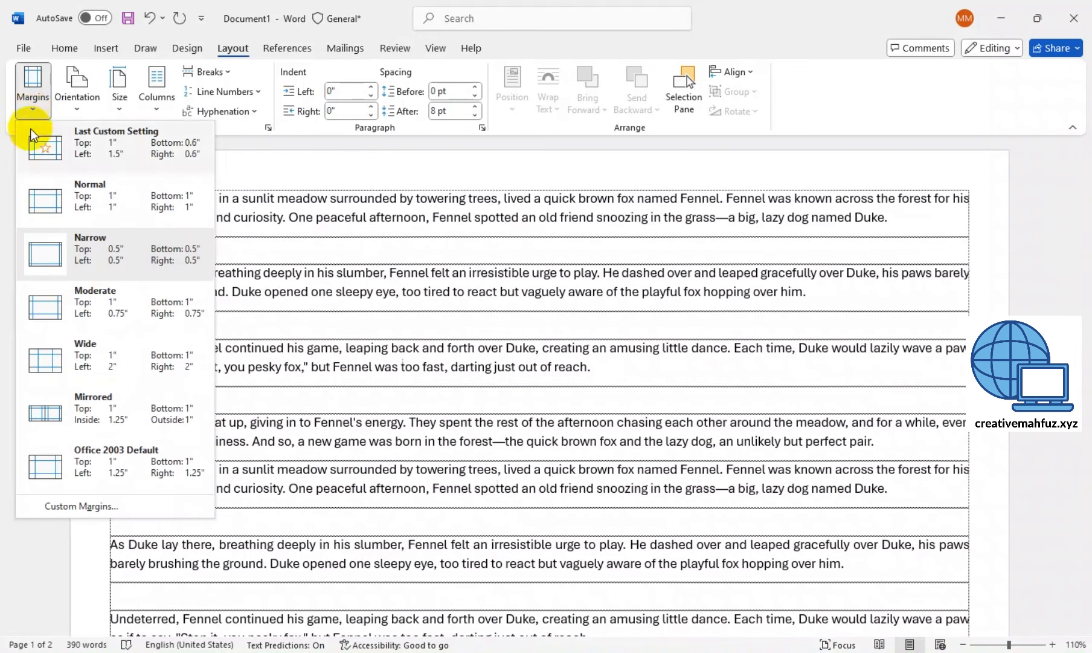
{"action": "left_click", "coordinate": [127, 506]}
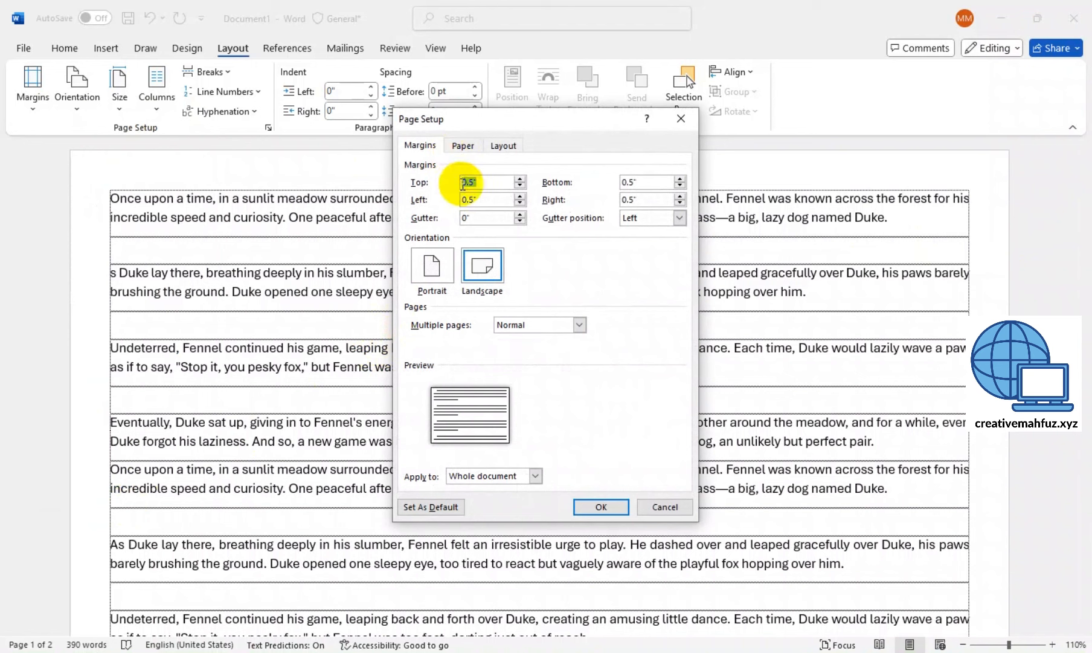
{"action": "type", "text": "1"}
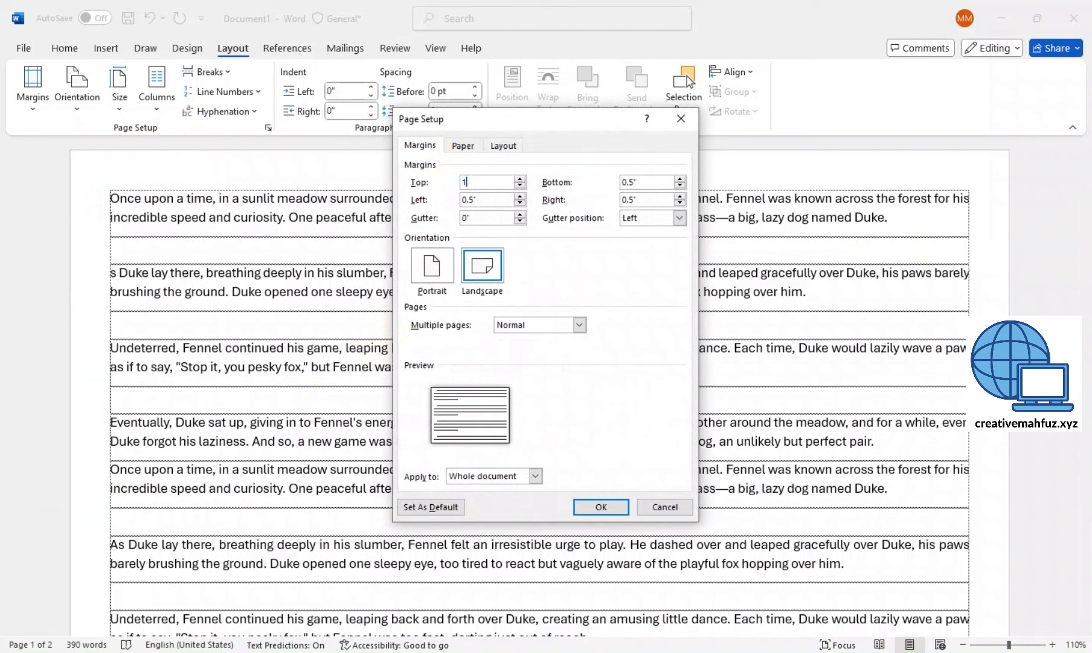
{"action": "key", "text": "Tab"}
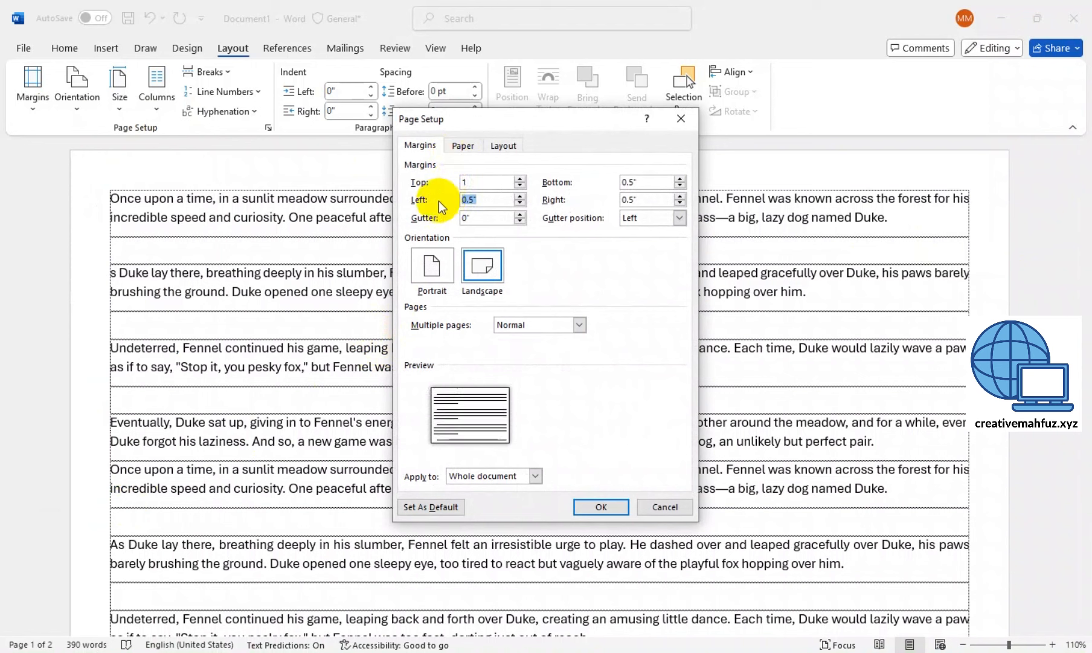
{"action": "type", "text": "1"}
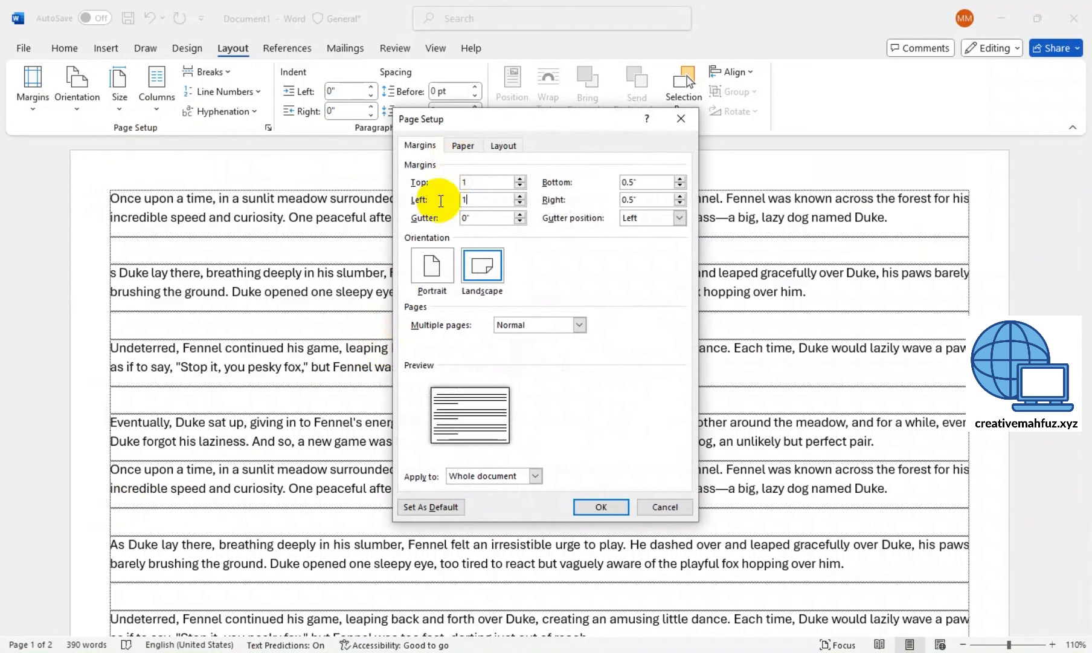
{"action": "left_click", "coordinate": [680, 197]}
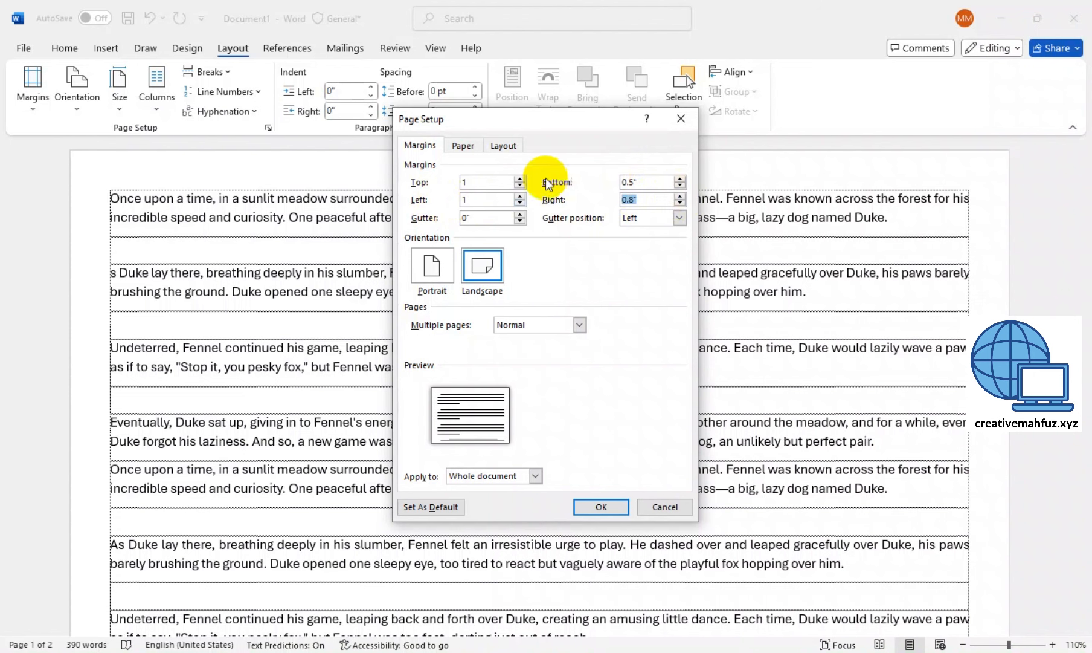
{"action": "left_click", "coordinate": [605, 506]}
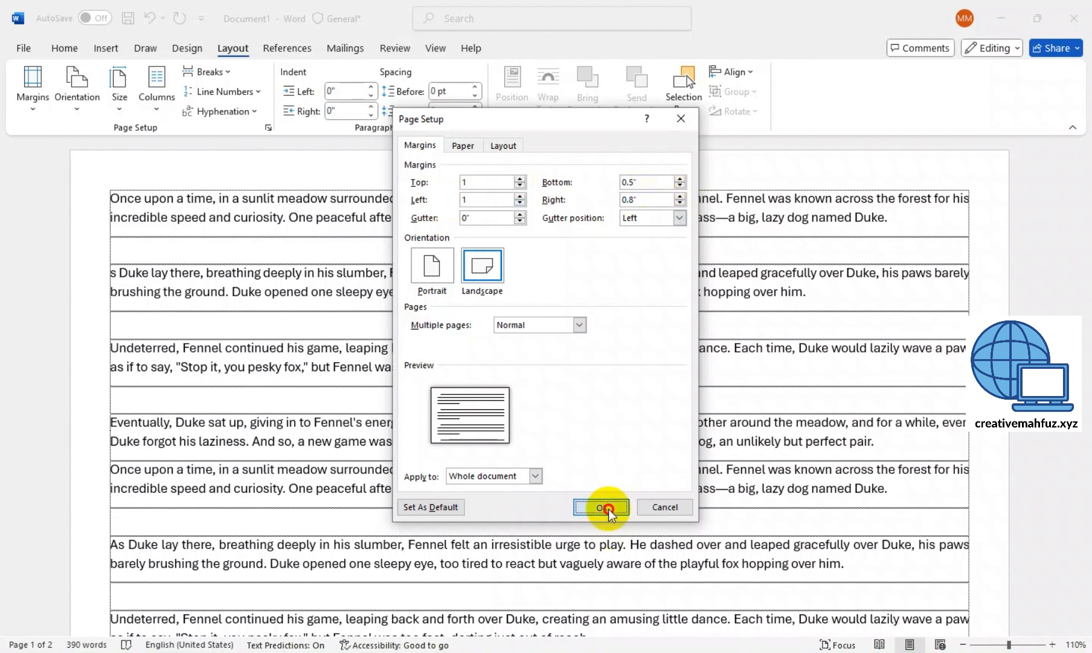
Step: Set the custom left margin to 1.5" for the whole document
{"action": "left_click", "coordinate": [39, 109]}
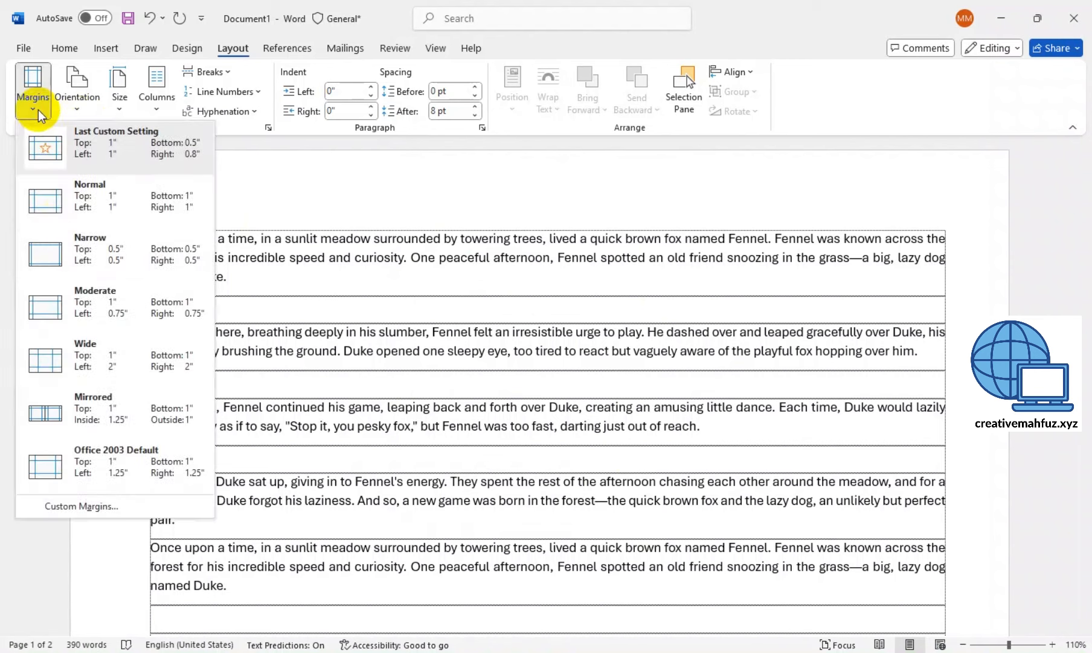
{"action": "left_click", "coordinate": [91, 508]}
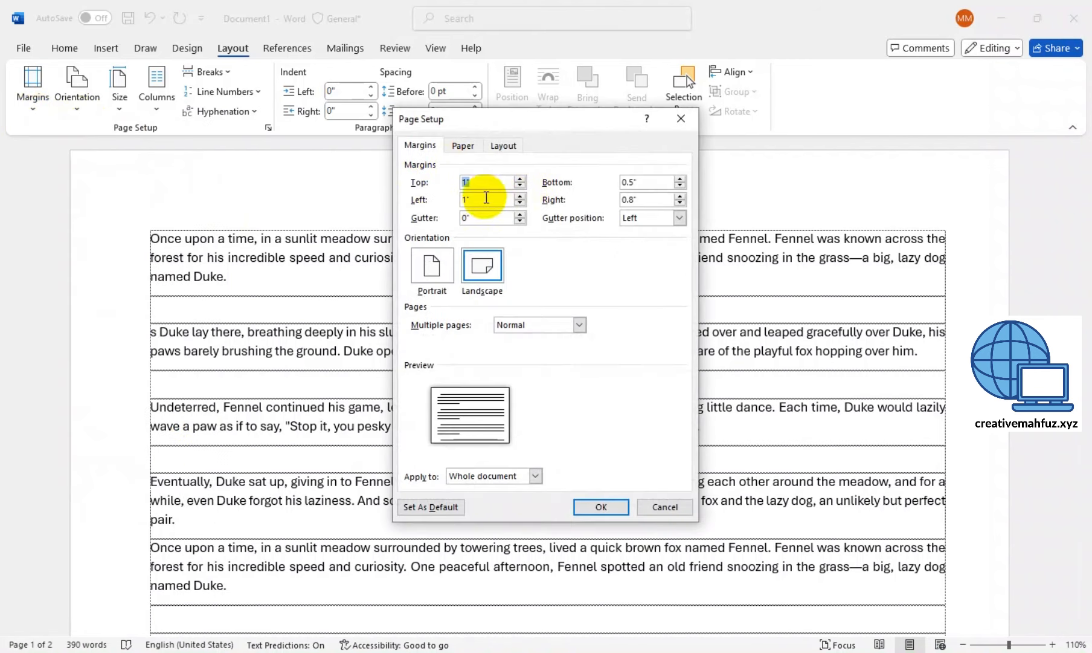
{"action": "left_click_drag", "start_coordinate": [486, 198], "coordinate": [457, 199]}
{"action": "type", "text": "1"}
{"action": "left_click", "coordinate": [603, 506]}
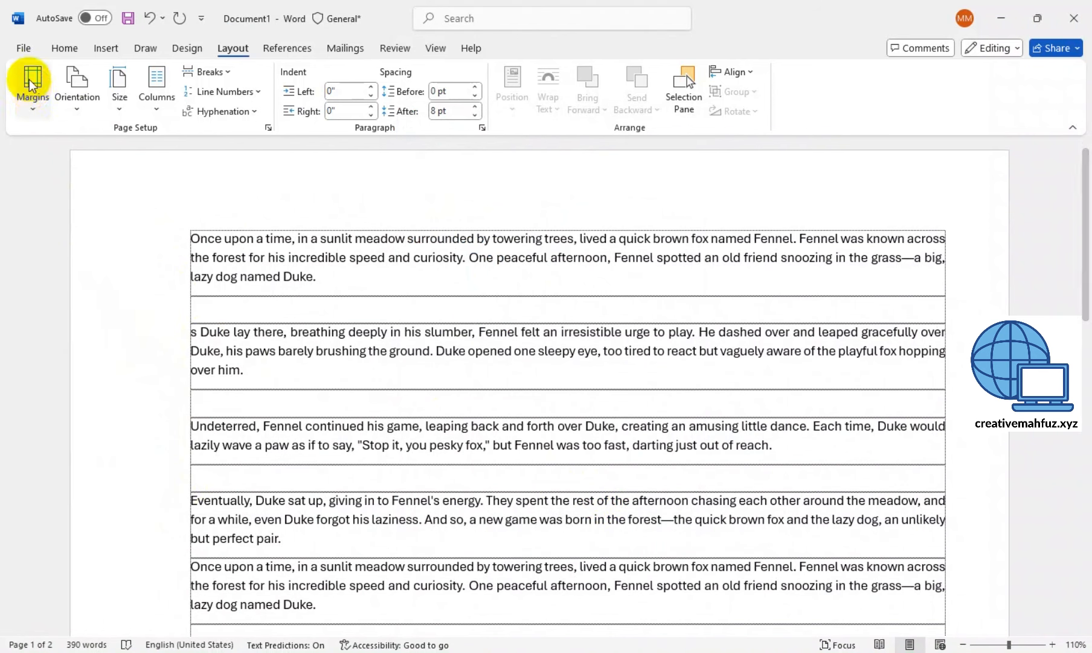
Step: Adjust the custom page margins to bottom 0.8", right 1" and left 1.3"
{"action": "left_click", "coordinate": [37, 111]}
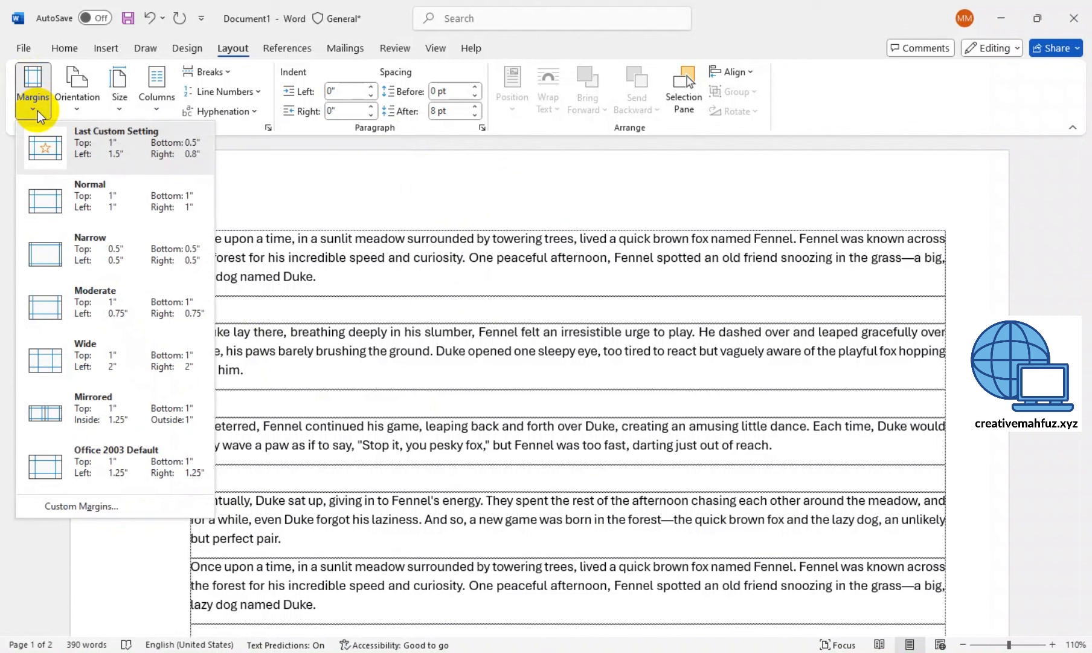
{"action": "left_click", "coordinate": [127, 508]}
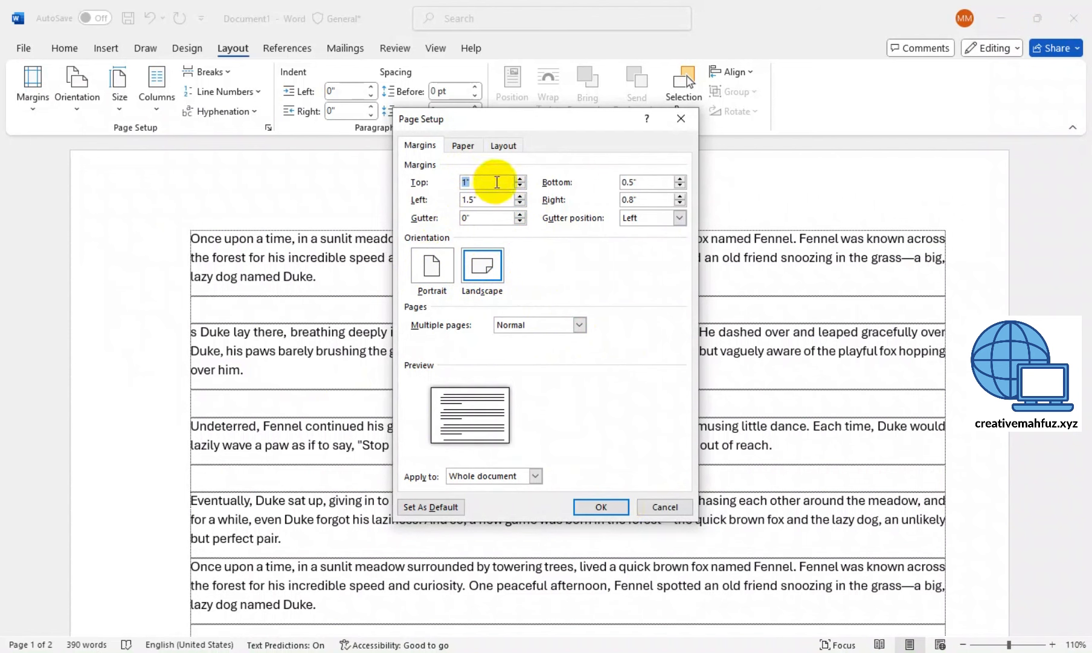
{"action": "left_click", "coordinate": [681, 178]}
{"action": "left_click", "coordinate": [681, 179]}
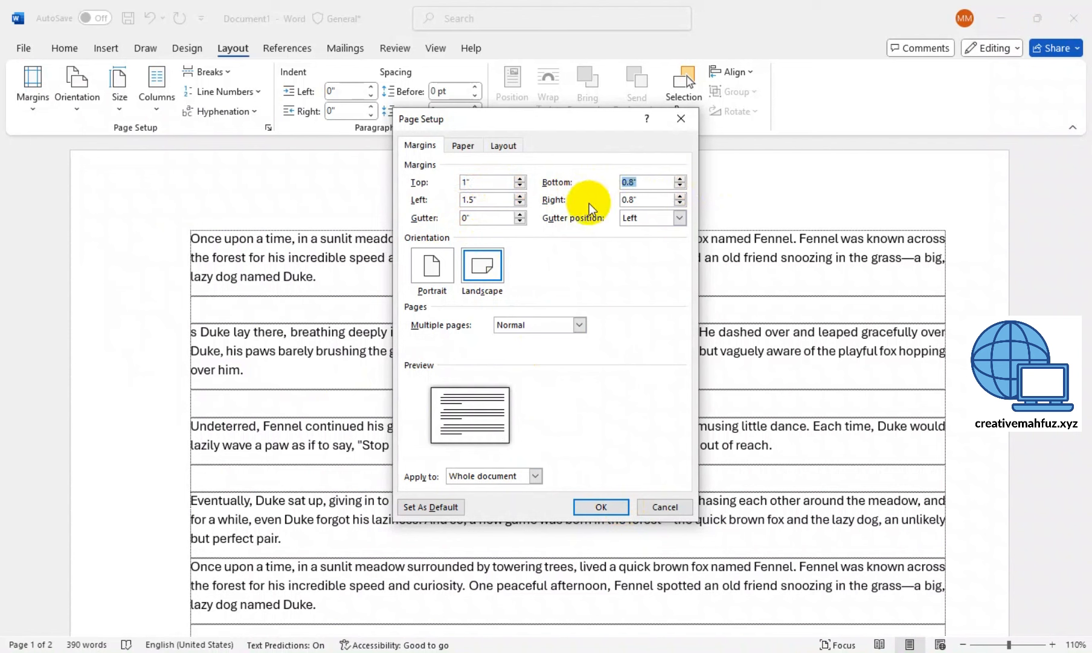
{"action": "left_click", "coordinate": [681, 196]}
{"action": "left_click", "coordinate": [681, 196]}
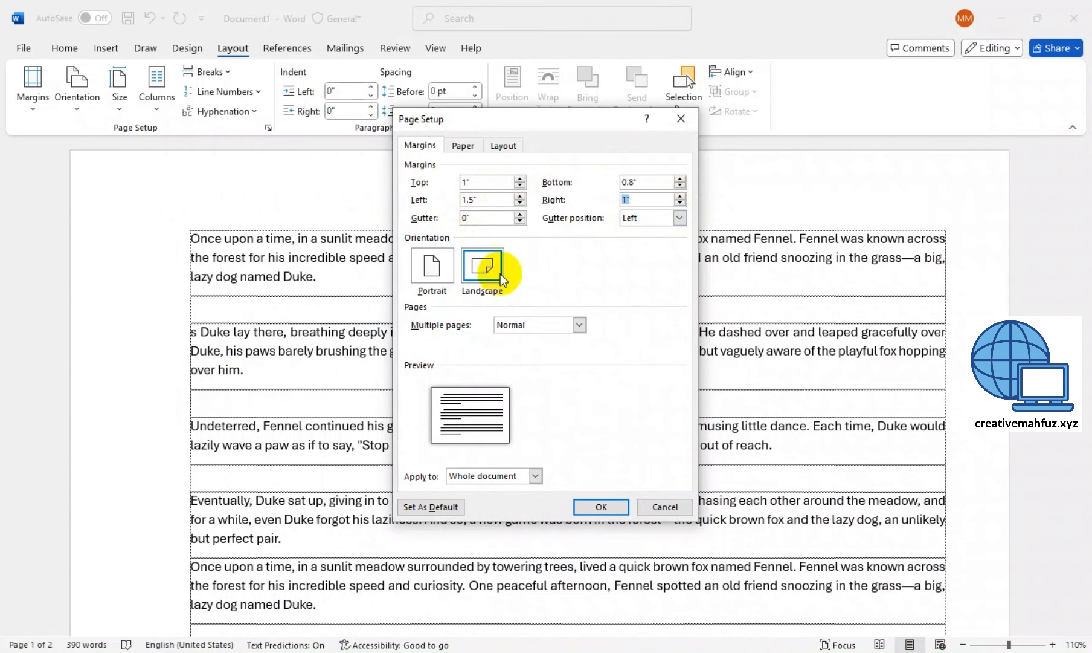
{"action": "left_click", "coordinate": [519, 203]}
{"action": "left_click", "coordinate": [519, 203]}
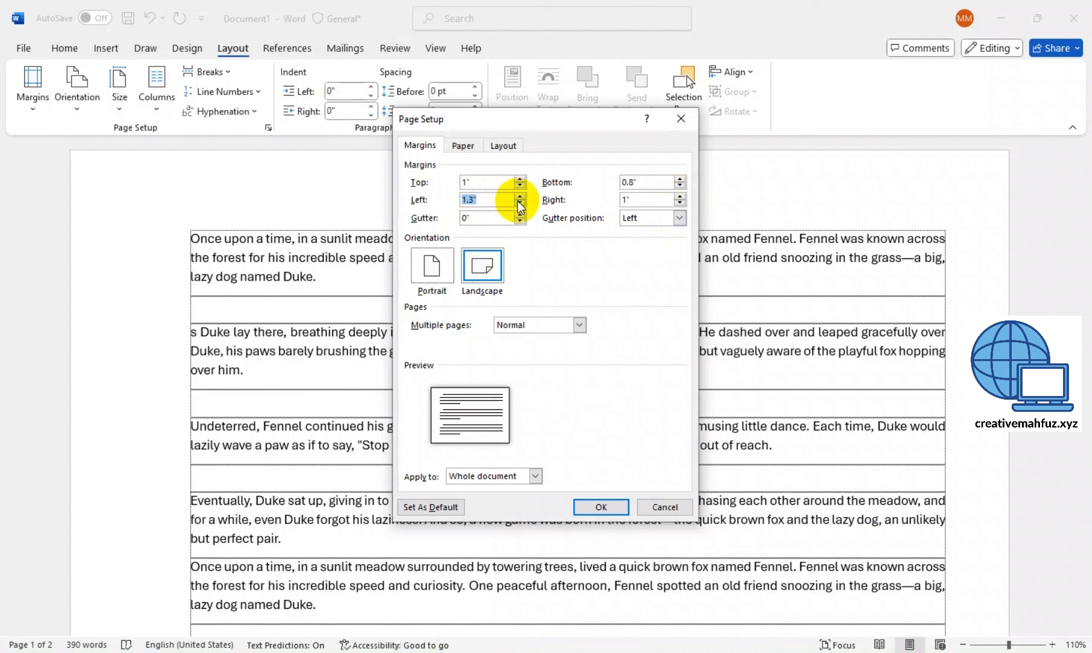
{"action": "left_click", "coordinate": [600, 506]}
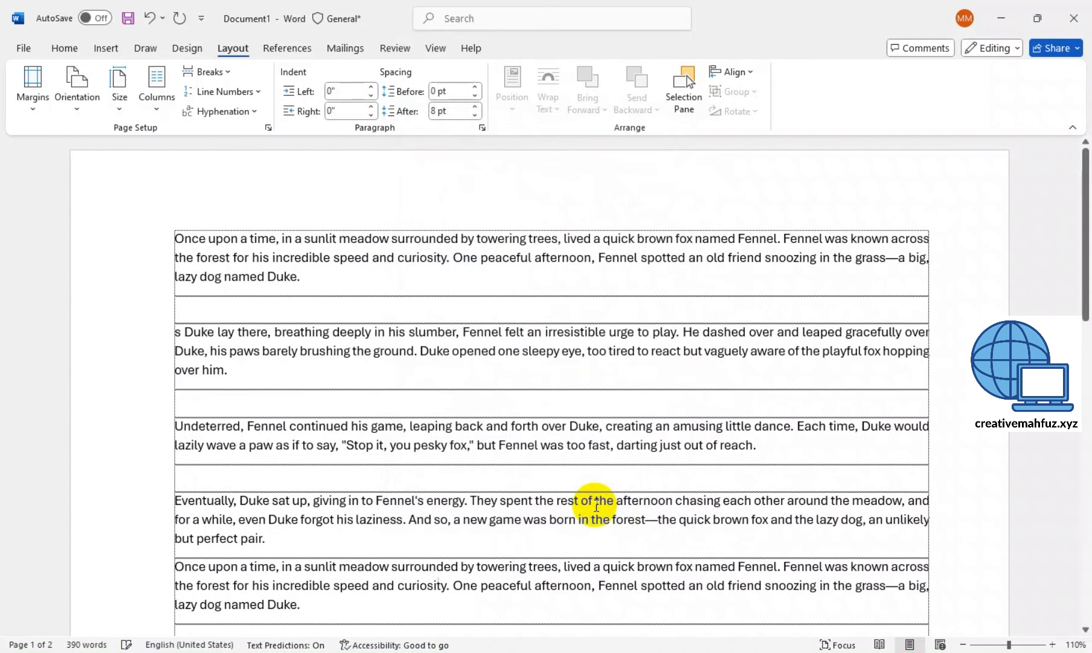
Step: Lay out the document text in two columns and change the layout to three columns
{"action": "left_click", "coordinate": [159, 108]}
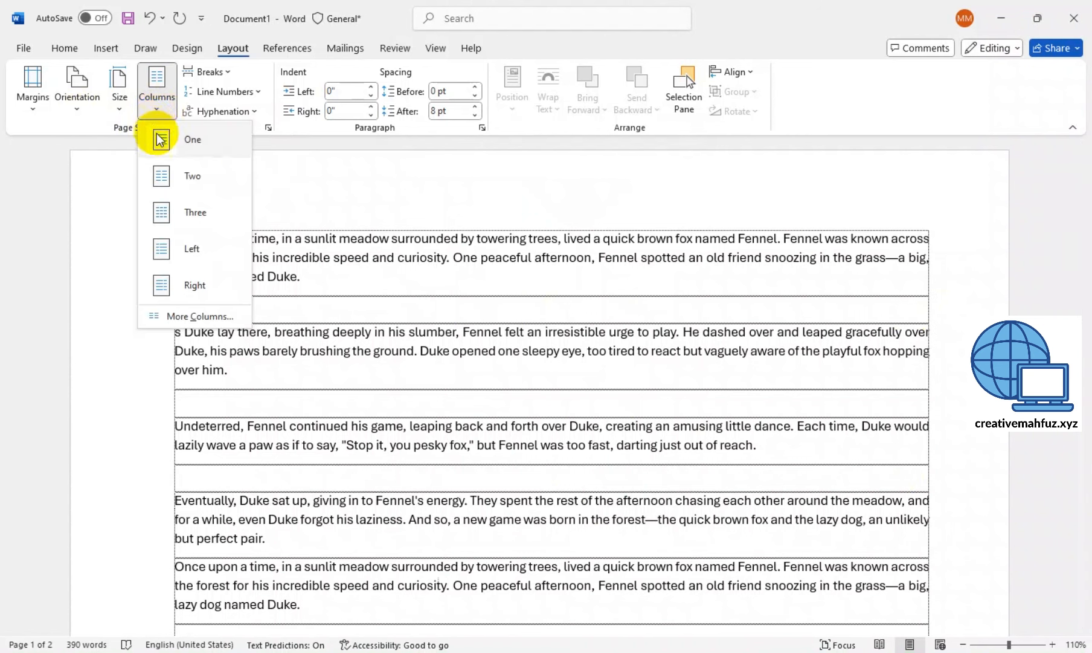
{"action": "left_click", "coordinate": [198, 178]}
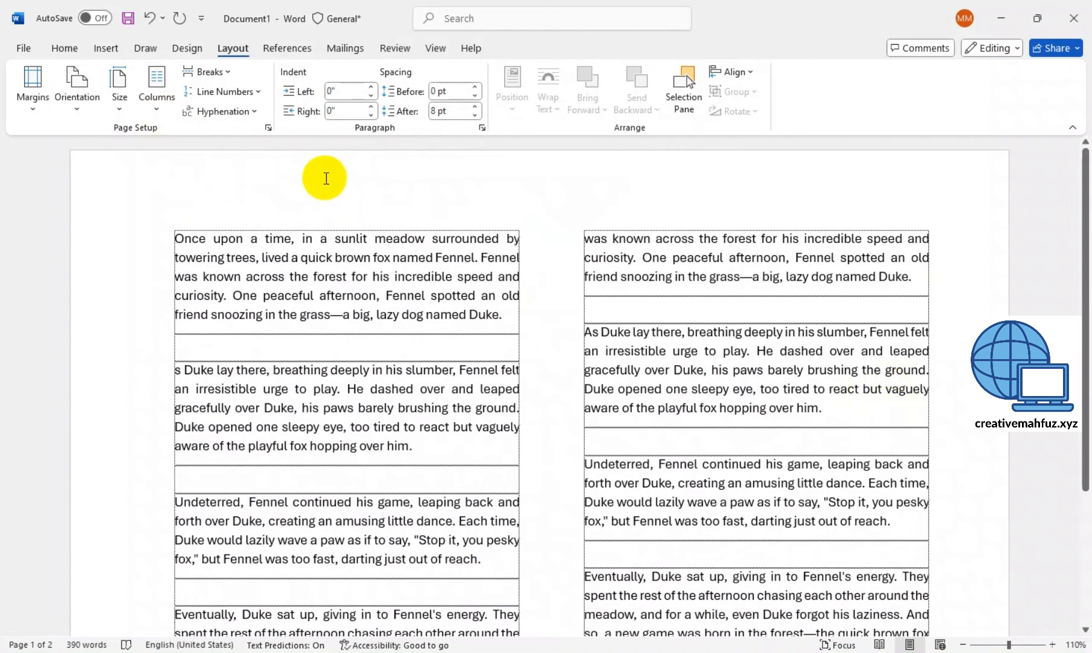
{"action": "left_click", "coordinate": [151, 114]}
{"action": "left_click", "coordinate": [169, 213]}
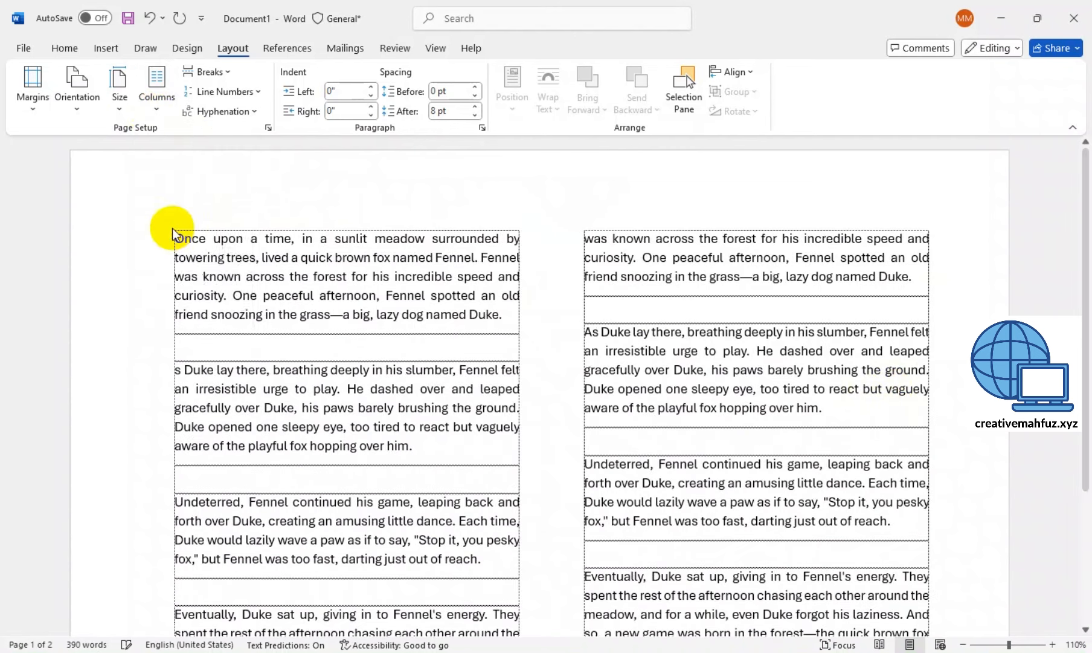
Step: Switch the document text to the Left column preset and change it to the Right preset
{"action": "left_click", "coordinate": [158, 104]}
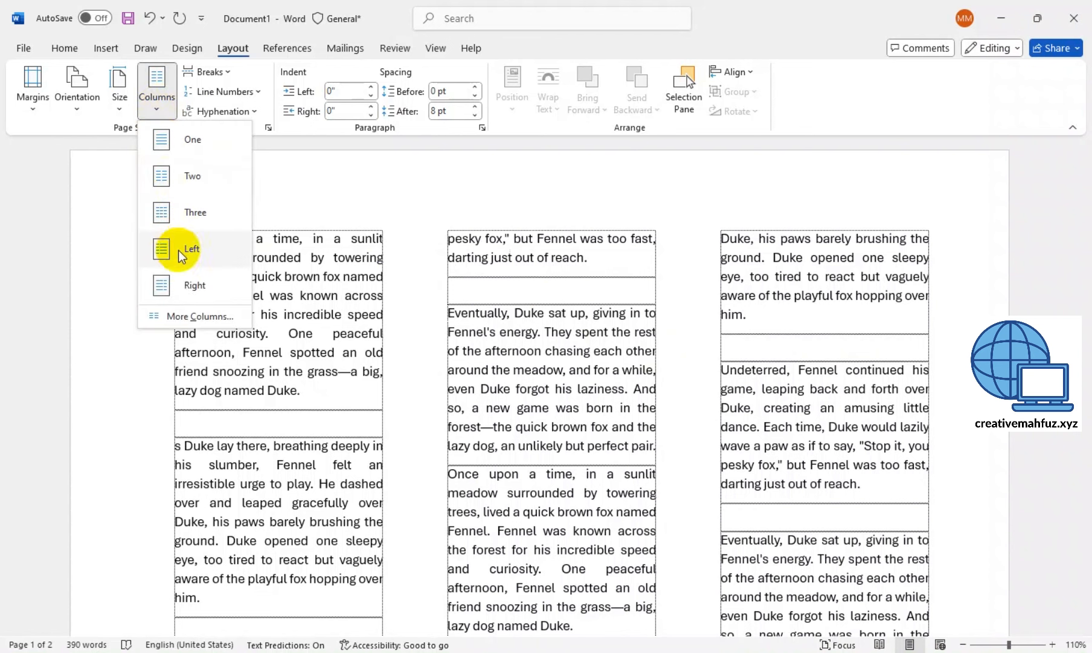
{"action": "left_click", "coordinate": [179, 258]}
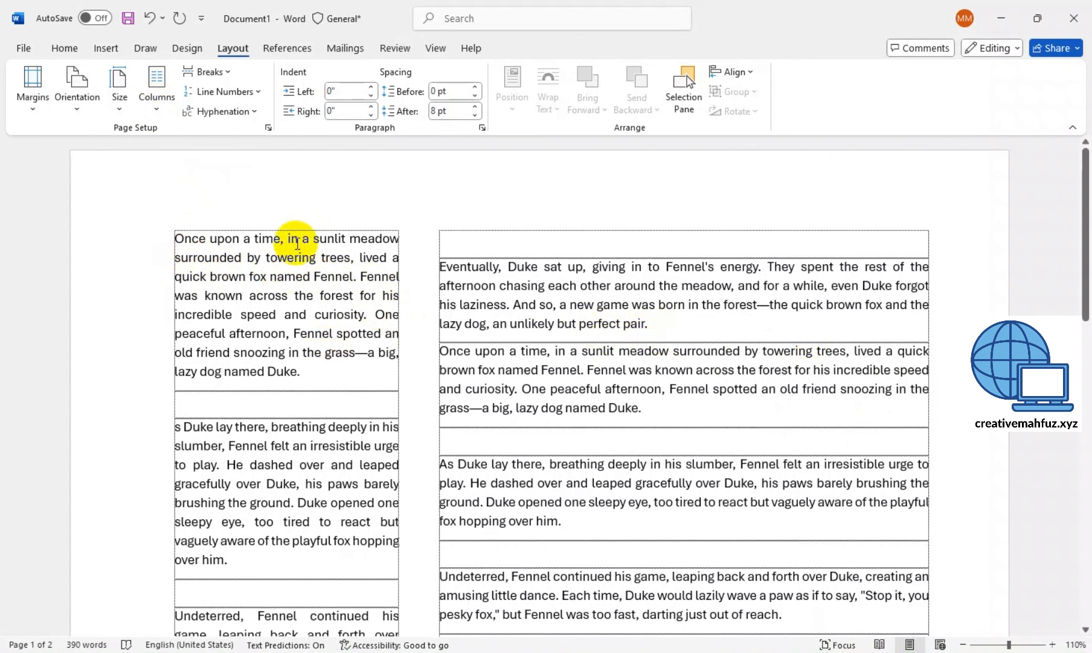
{"action": "left_click", "coordinate": [154, 108]}
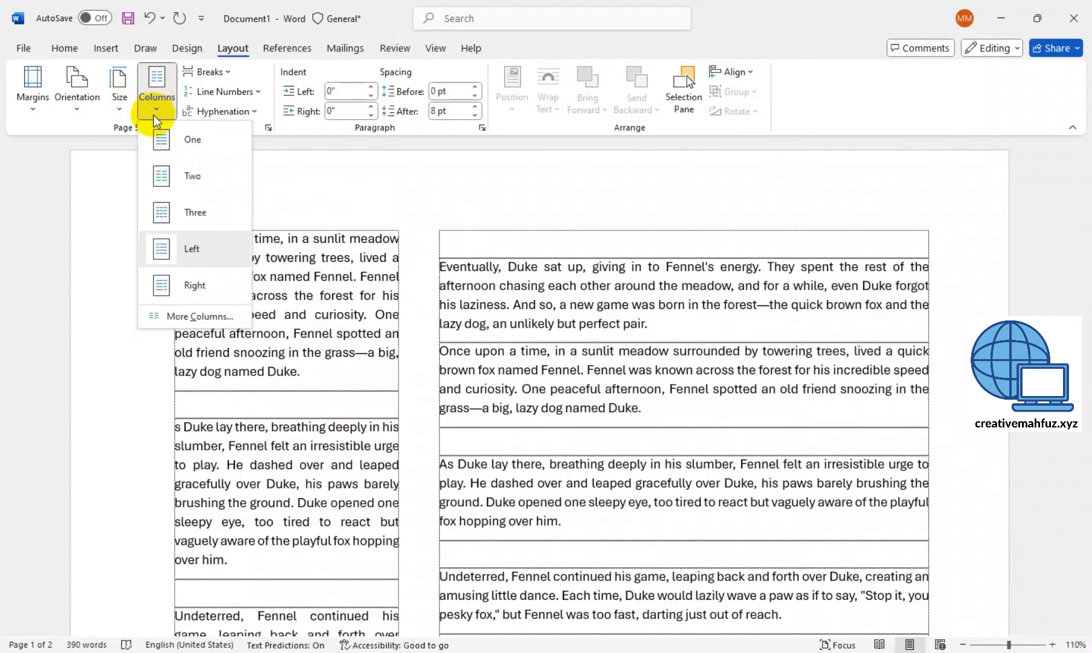
{"action": "left_click", "coordinate": [168, 288]}
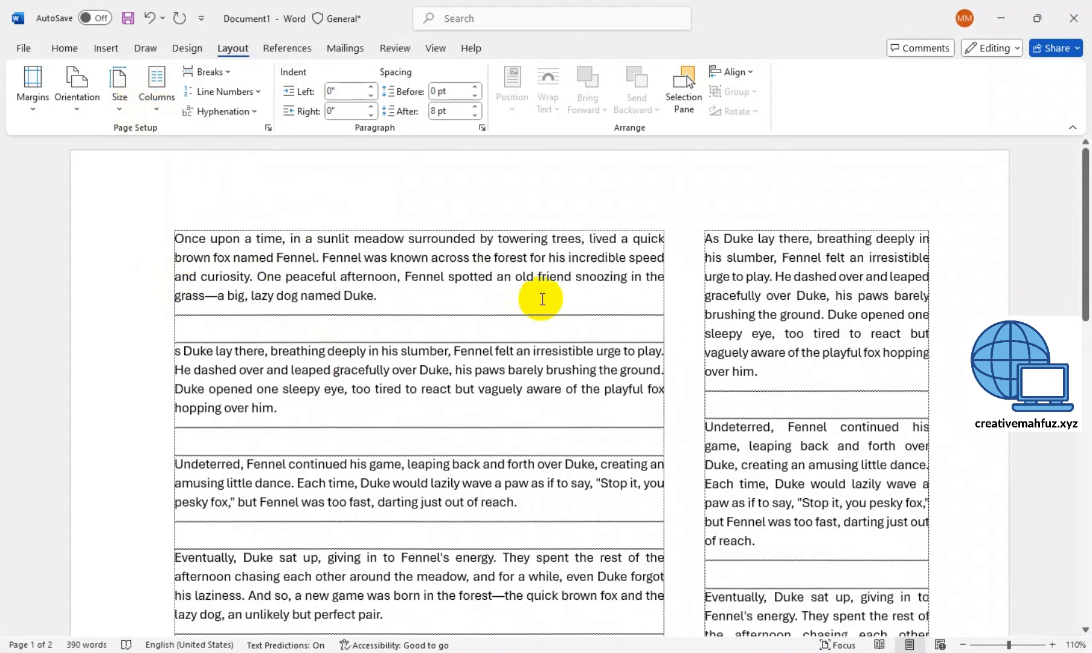
{"action": "scroll", "coordinate": [541, 294], "scroll_direction": "down", "scroll_amount": 2}
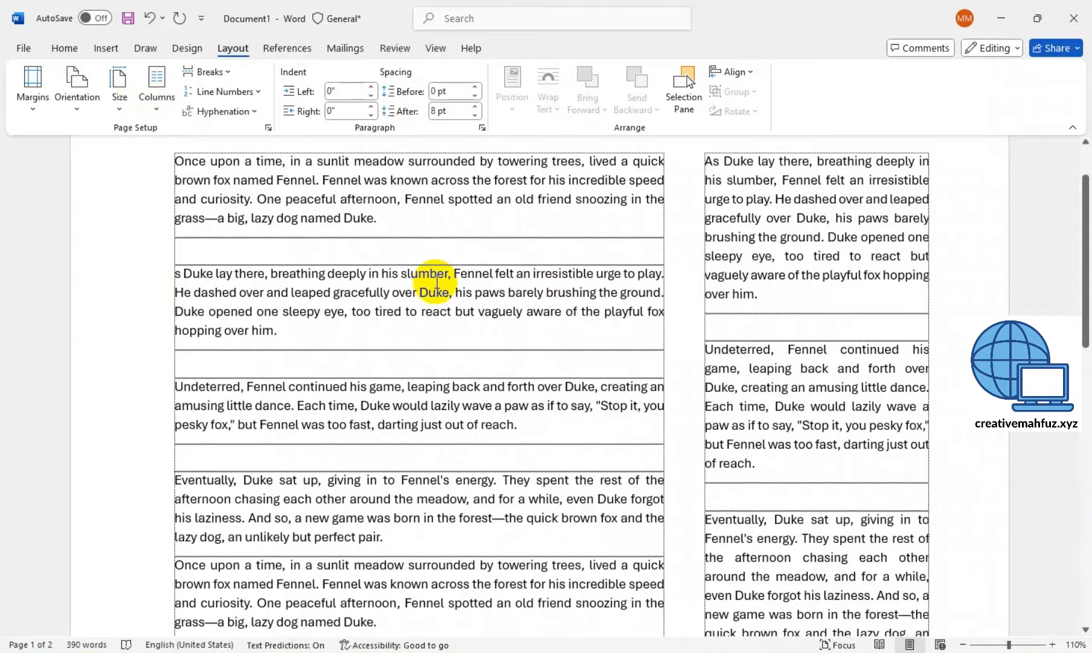
{"action": "left_click_drag", "start_coordinate": [1083, 261], "coordinate": [1078, 217]}
Step: Configure a custom layout for the whole document with three equal columns and 0.8" spacing
{"action": "left_click", "coordinate": [157, 105]}
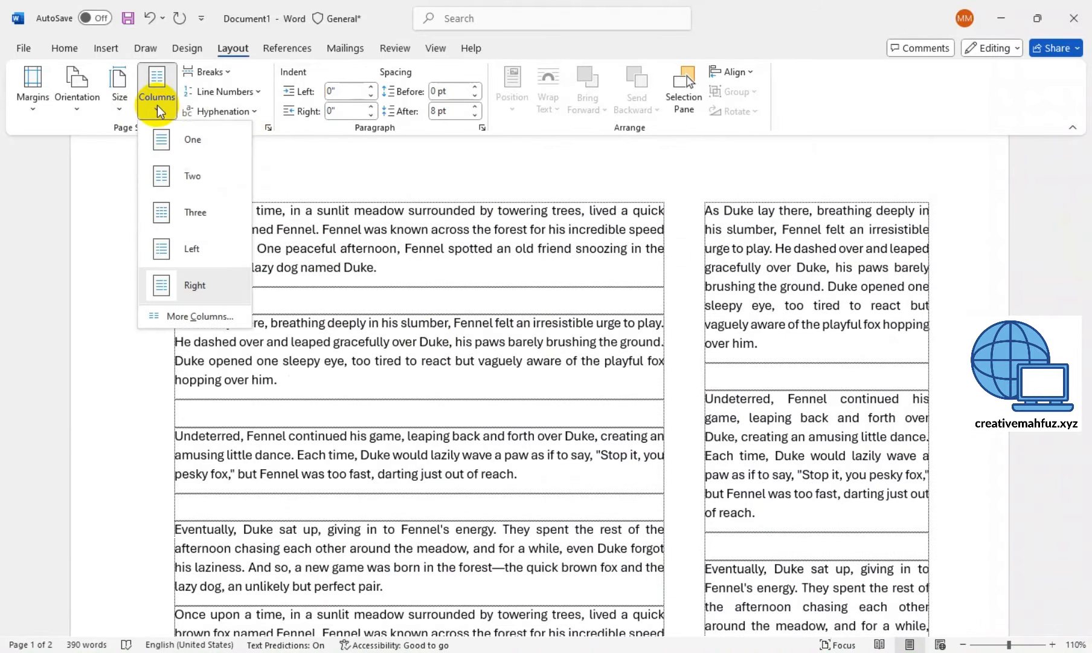
{"action": "left_click", "coordinate": [190, 311]}
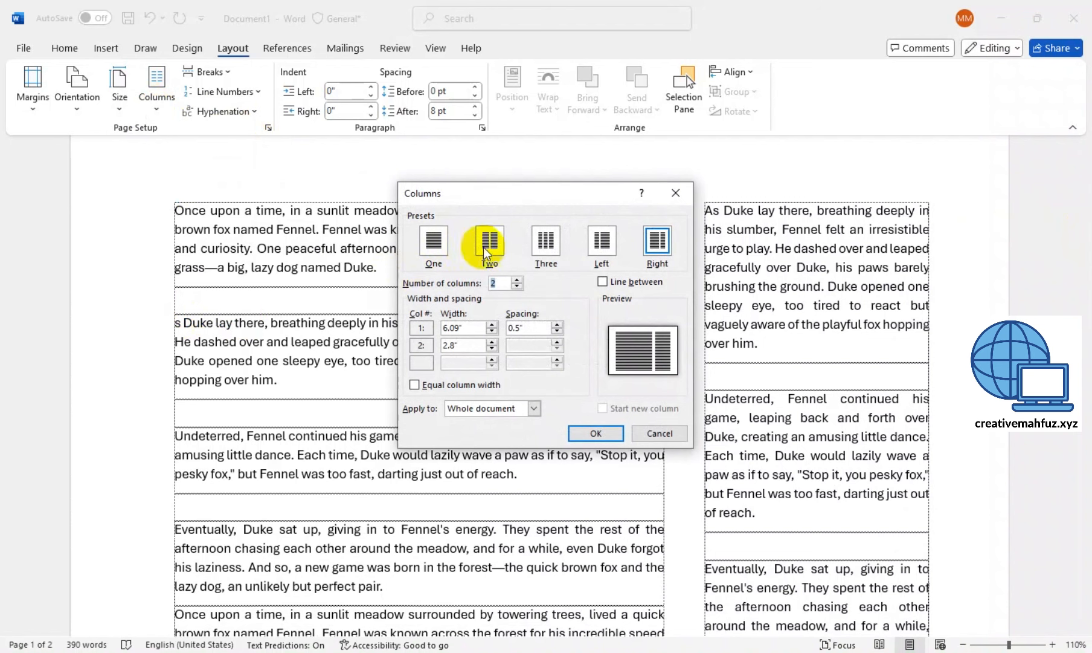
{"action": "left_click", "coordinate": [550, 244]}
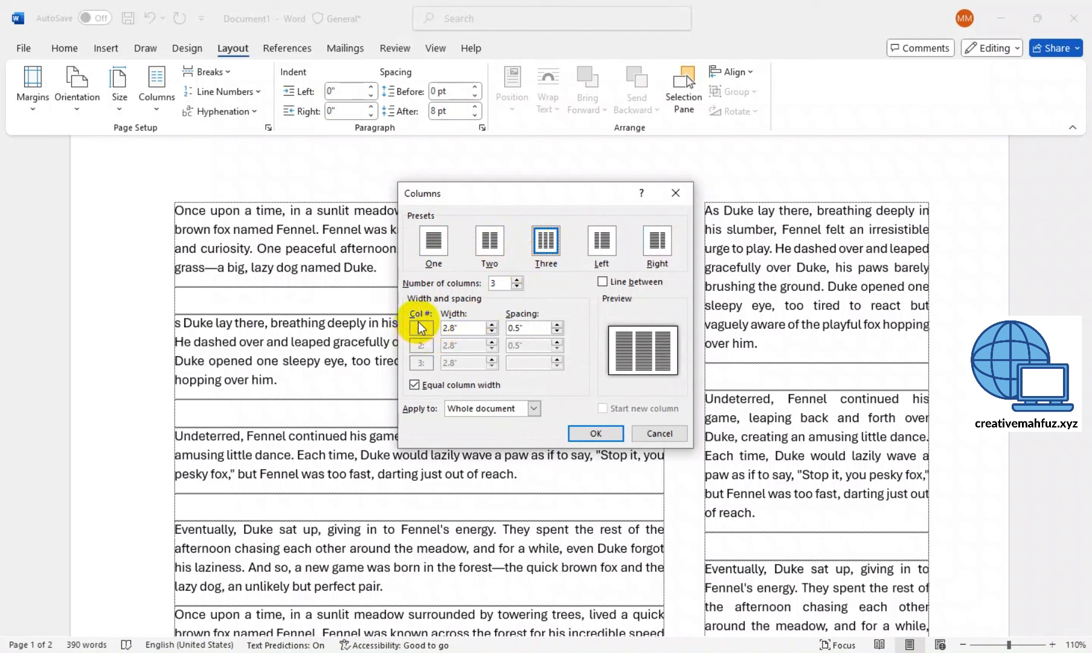
{"action": "left_click", "coordinate": [491, 325]}
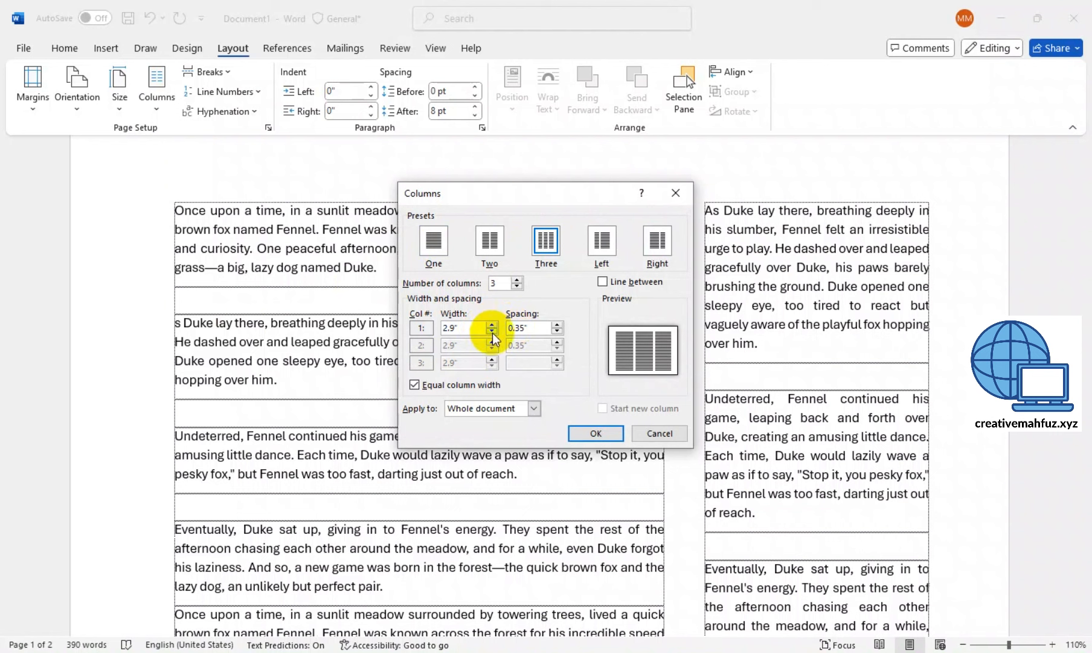
{"action": "left_click", "coordinate": [492, 333]}
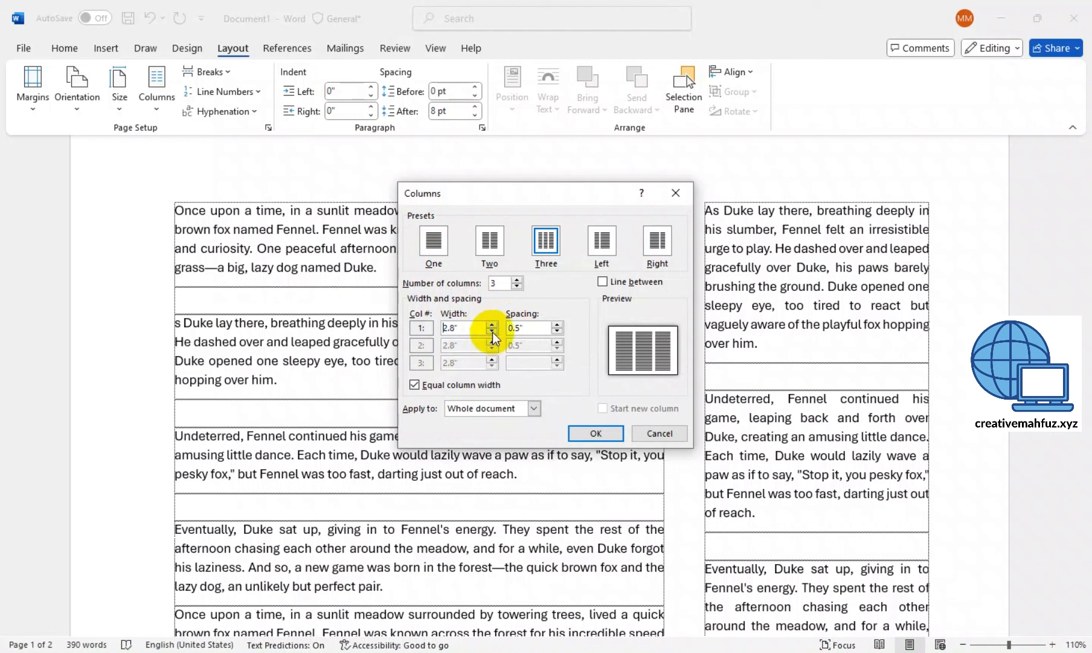
{"action": "left_click", "coordinate": [556, 325]}
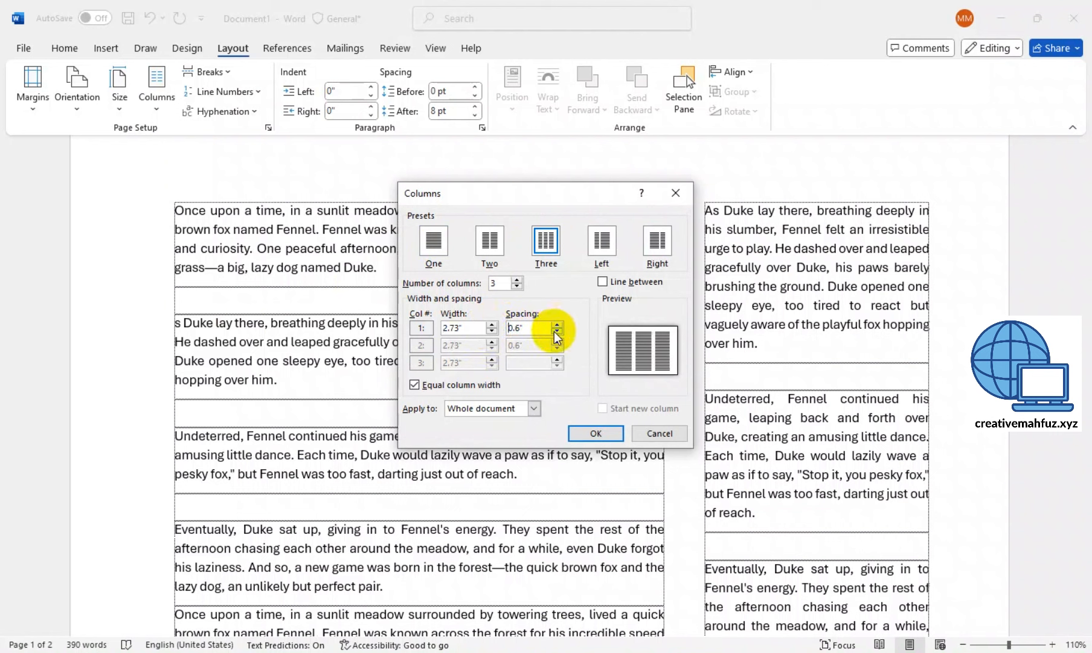
{"action": "left_click", "coordinate": [556, 325]}
{"action": "left_click", "coordinate": [556, 325]}
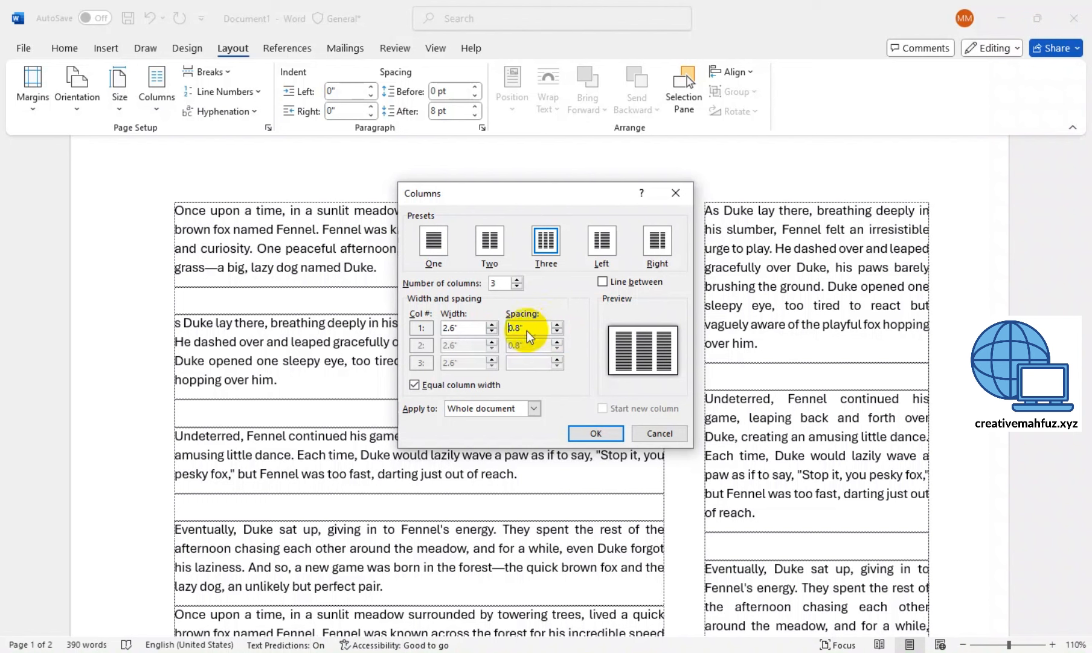
Step: Try unequal column widths with column 2 at 2.7", restore equal widths and apply the three-column layout
{"action": "left_click", "coordinate": [414, 384]}
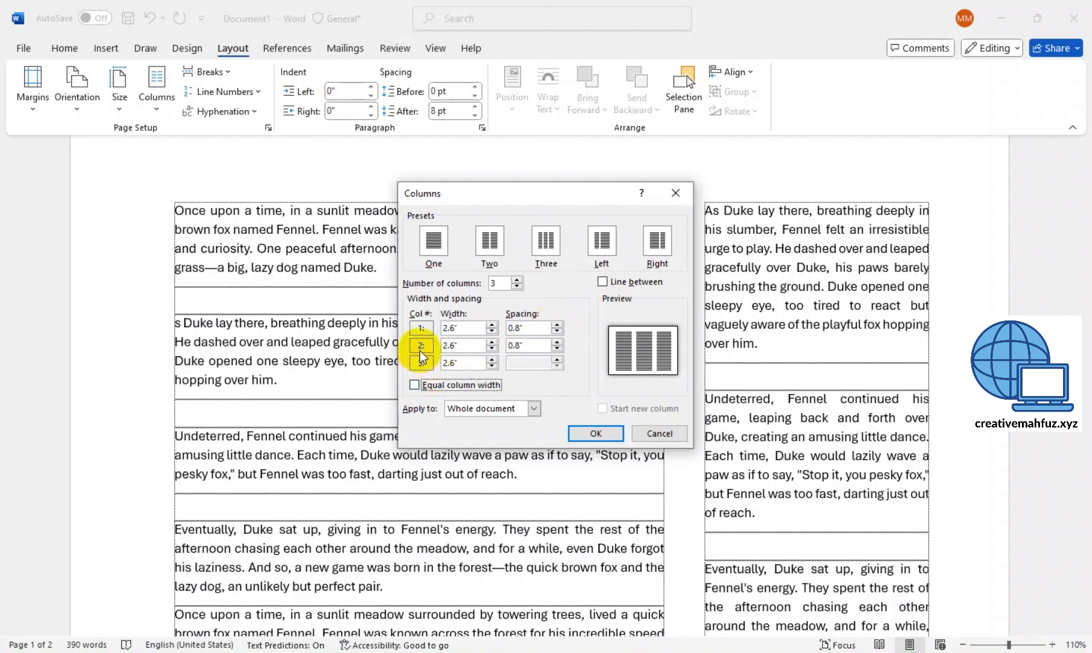
{"action": "left_click", "coordinate": [490, 342]}
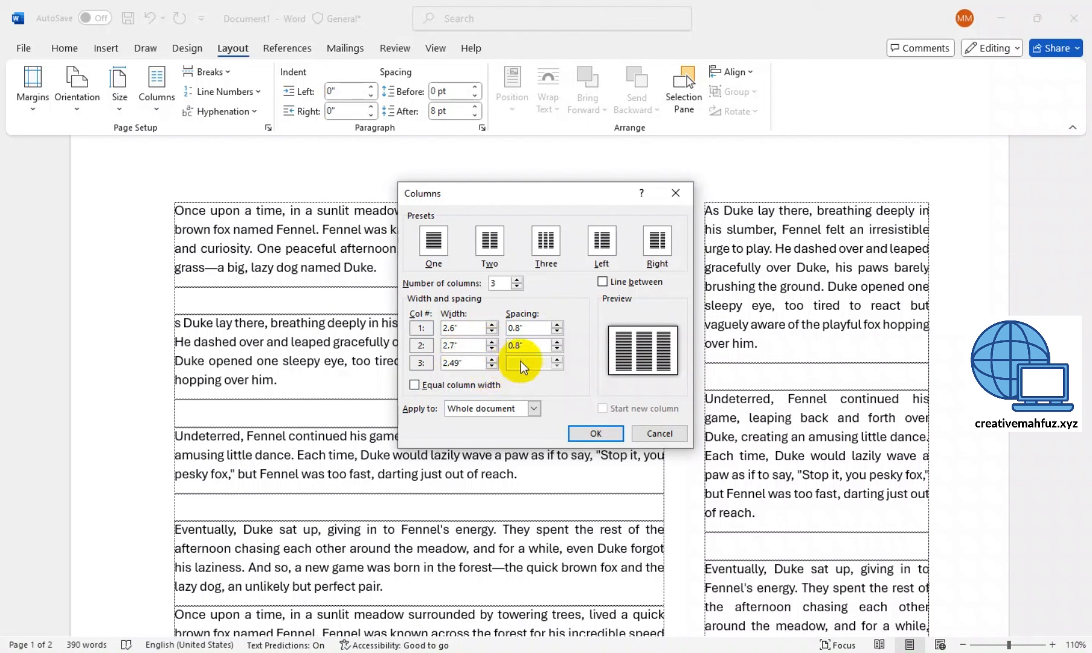
{"action": "left_click", "coordinate": [416, 385]}
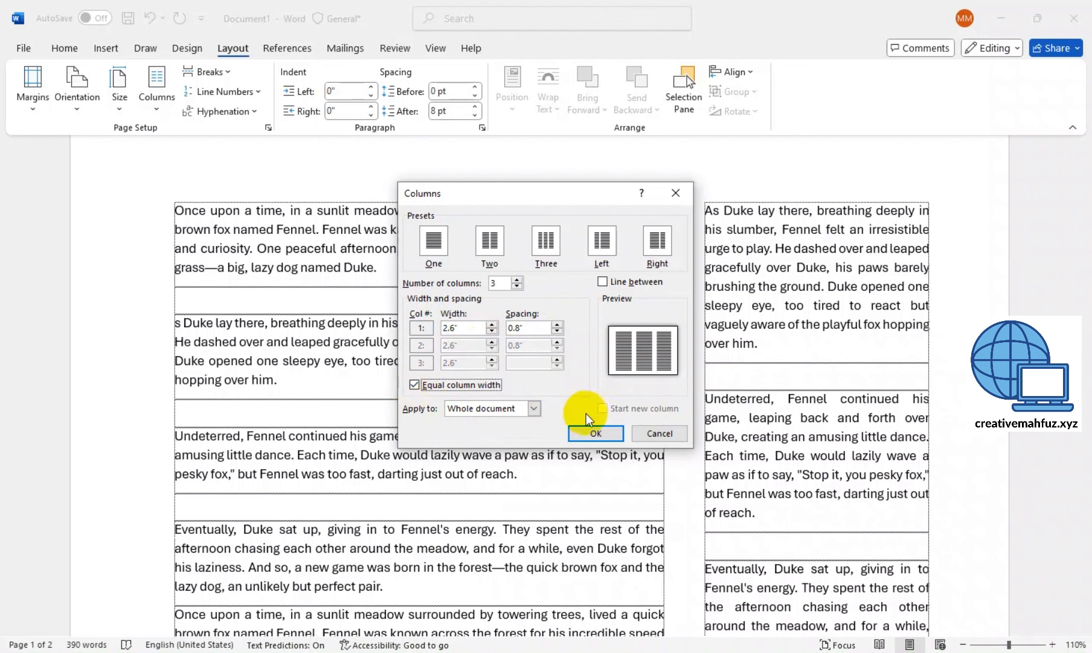
{"action": "left_click", "coordinate": [595, 434]}
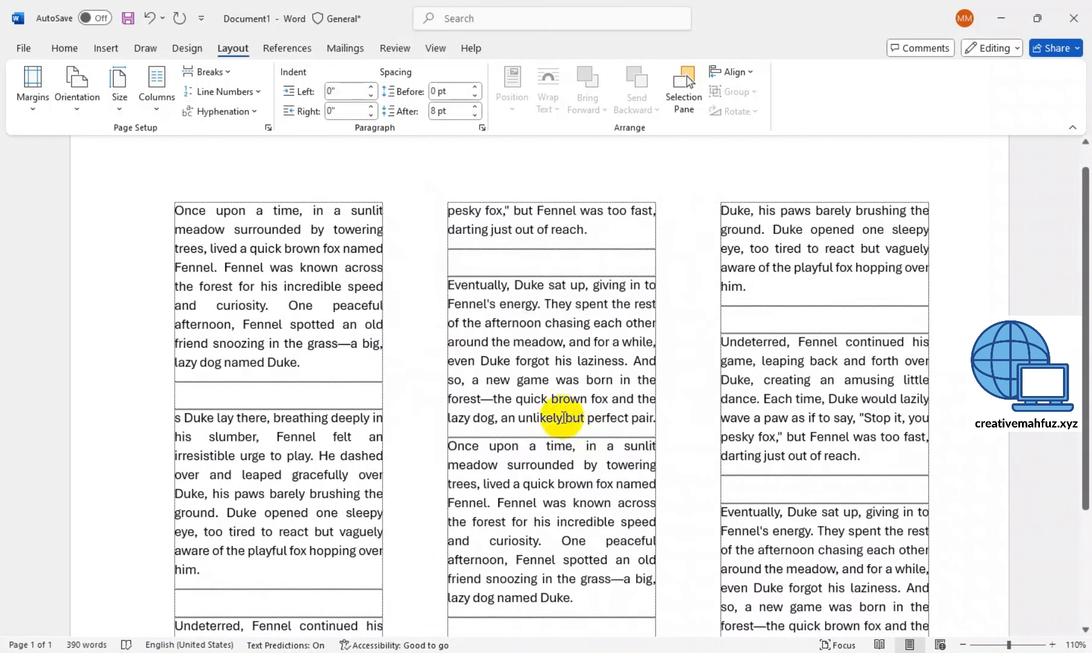
{"action": "left_click", "coordinate": [156, 103]}
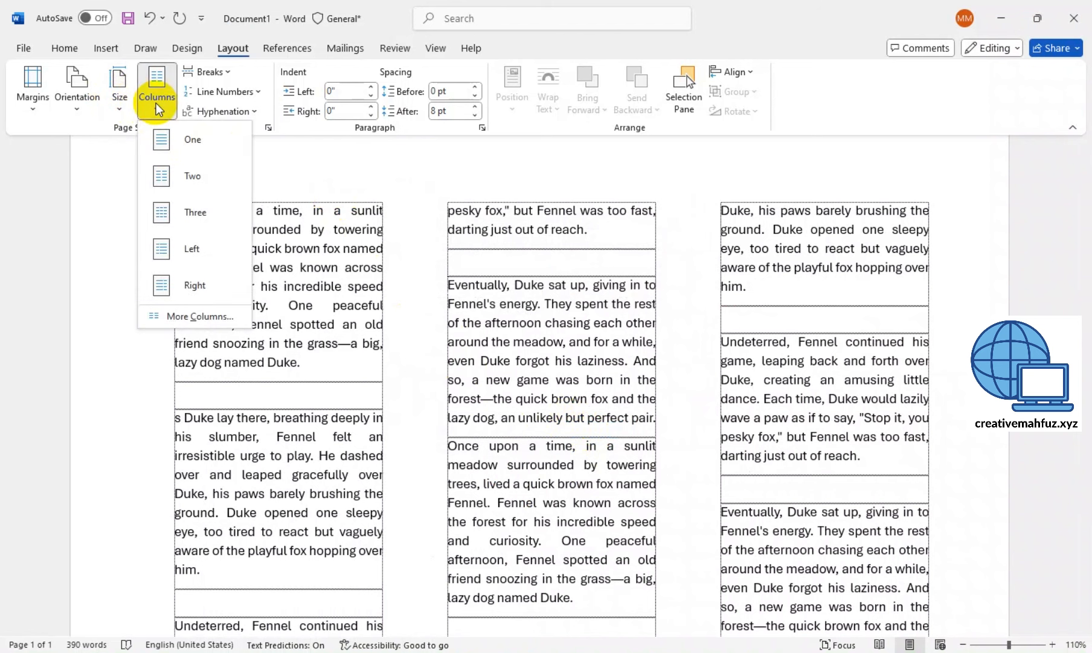
{"action": "left_click", "coordinate": [148, 105]}
{"action": "left_click", "coordinate": [117, 107]}
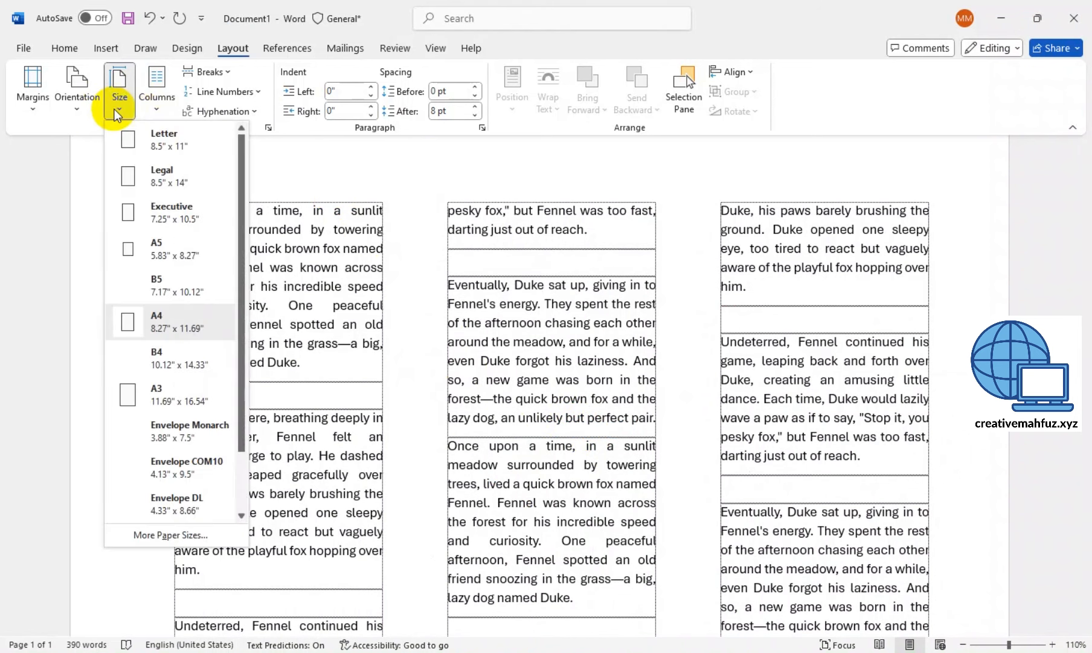
{"action": "left_click", "coordinate": [74, 103]}
{"action": "left_click", "coordinate": [94, 174]}
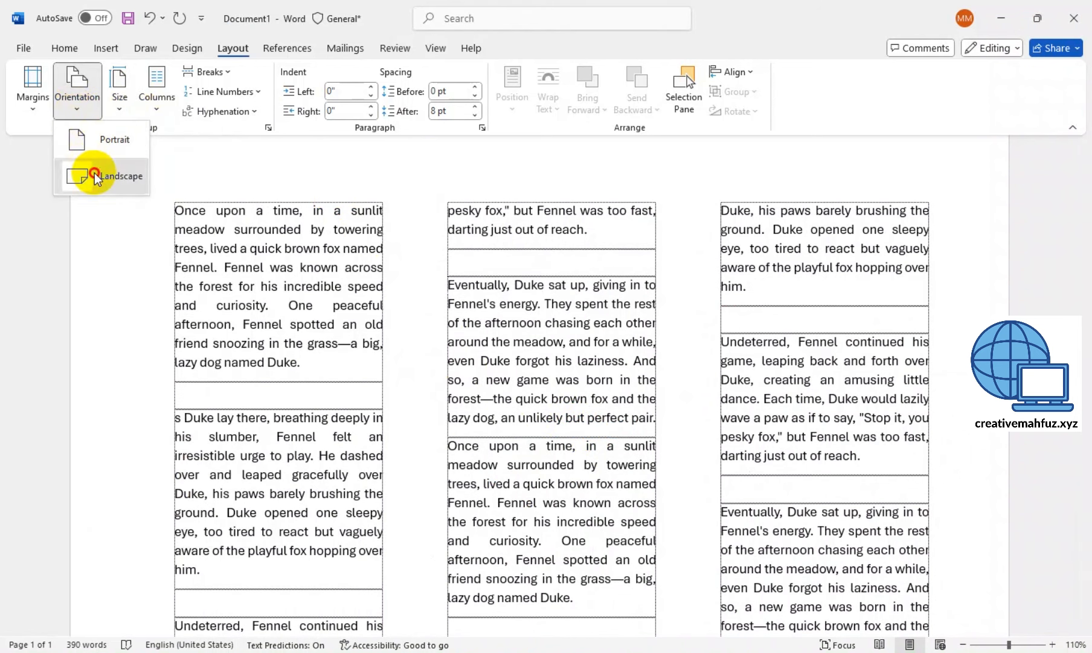
{"action": "left_click_drag", "start_coordinate": [1086, 315], "coordinate": [1088, 284]}
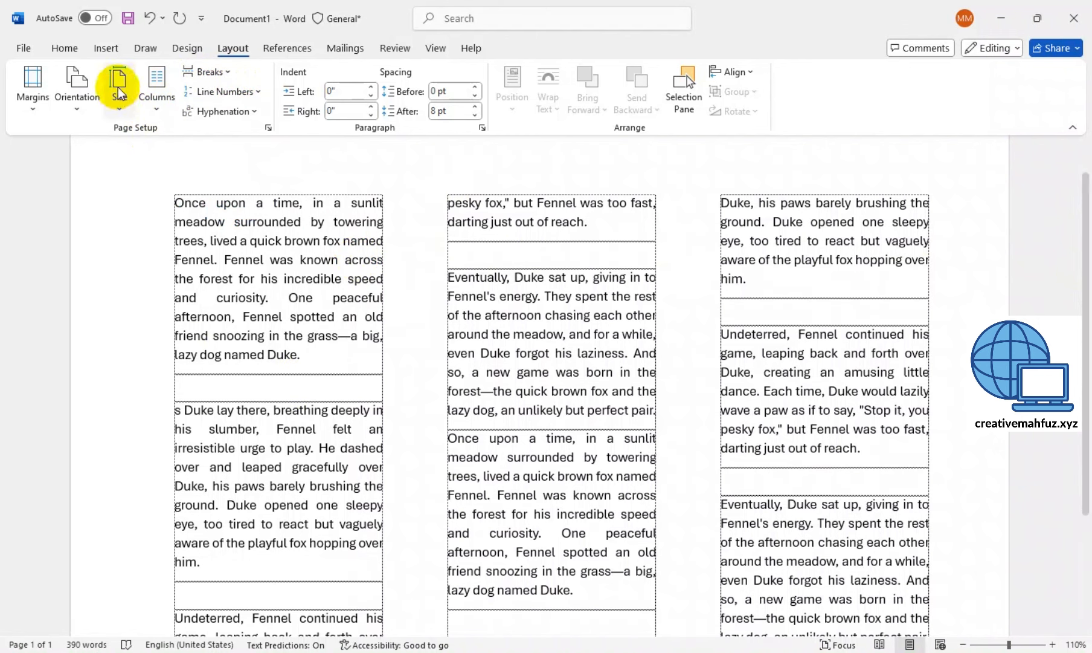
Step: Return the document text to a single column
{"action": "left_click", "coordinate": [155, 103]}
{"action": "left_click", "coordinate": [163, 139]}
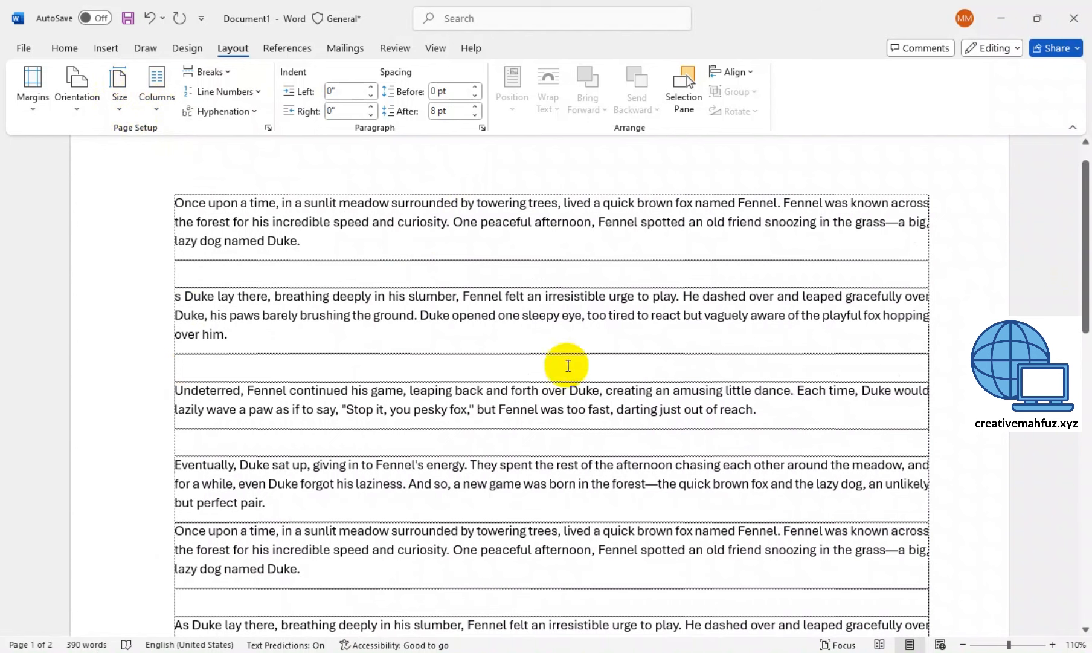
{"action": "left_click_drag", "start_coordinate": [1085, 285], "coordinate": [1086, 316]}
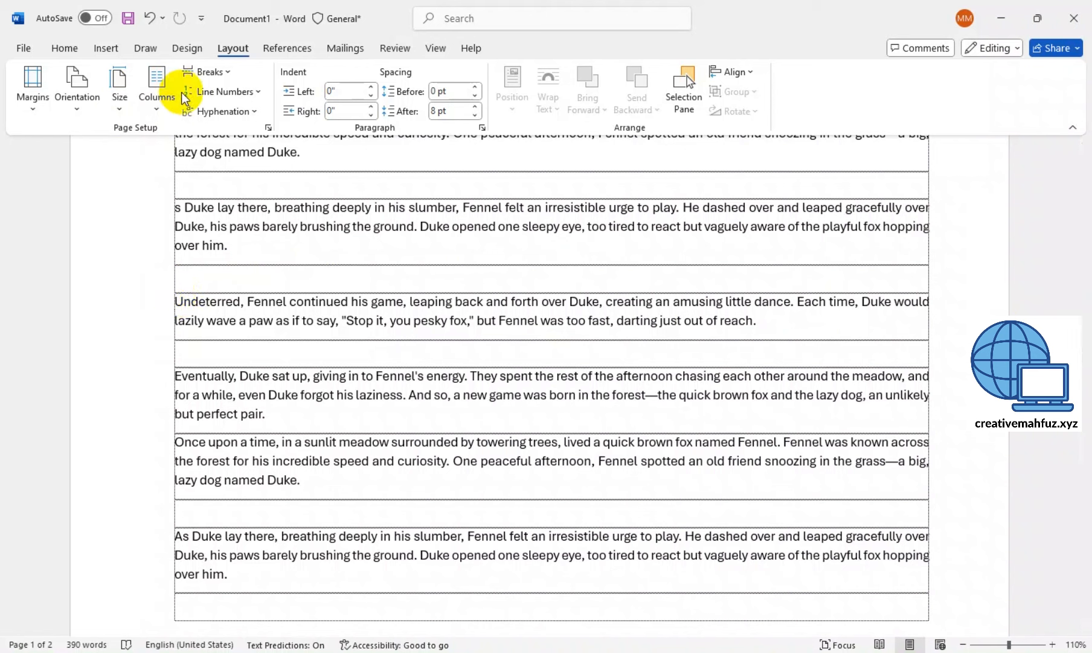
Step: Insert a page break before the first paragraph starting with "Undeterred, Fennel continued his game"
{"action": "left_click", "coordinate": [206, 71]}
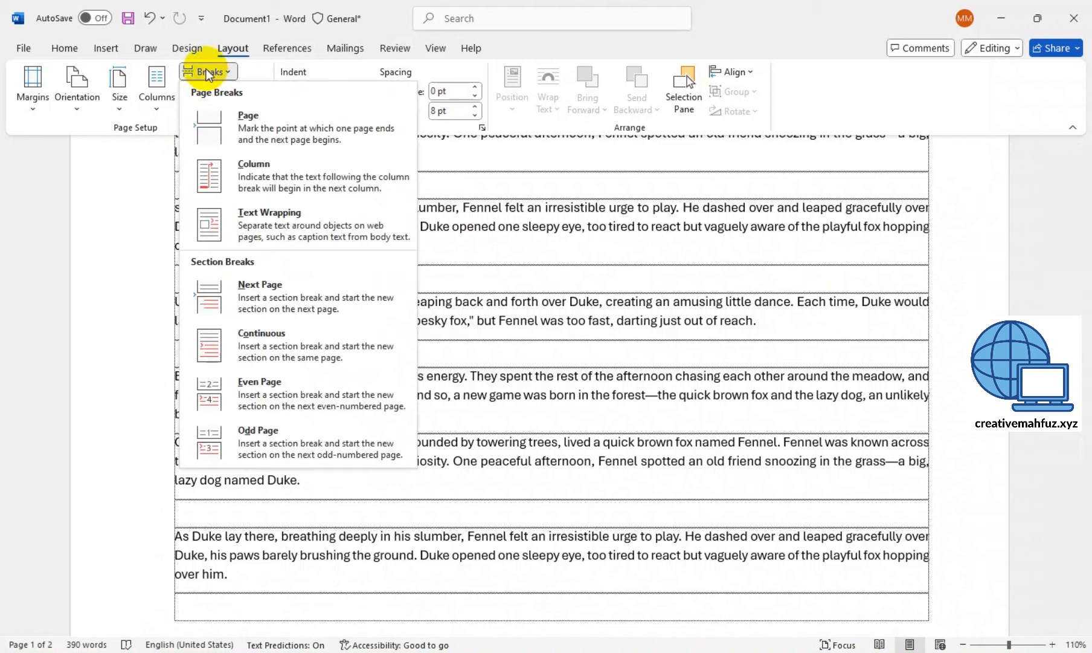
{"action": "left_click", "coordinate": [274, 126]}
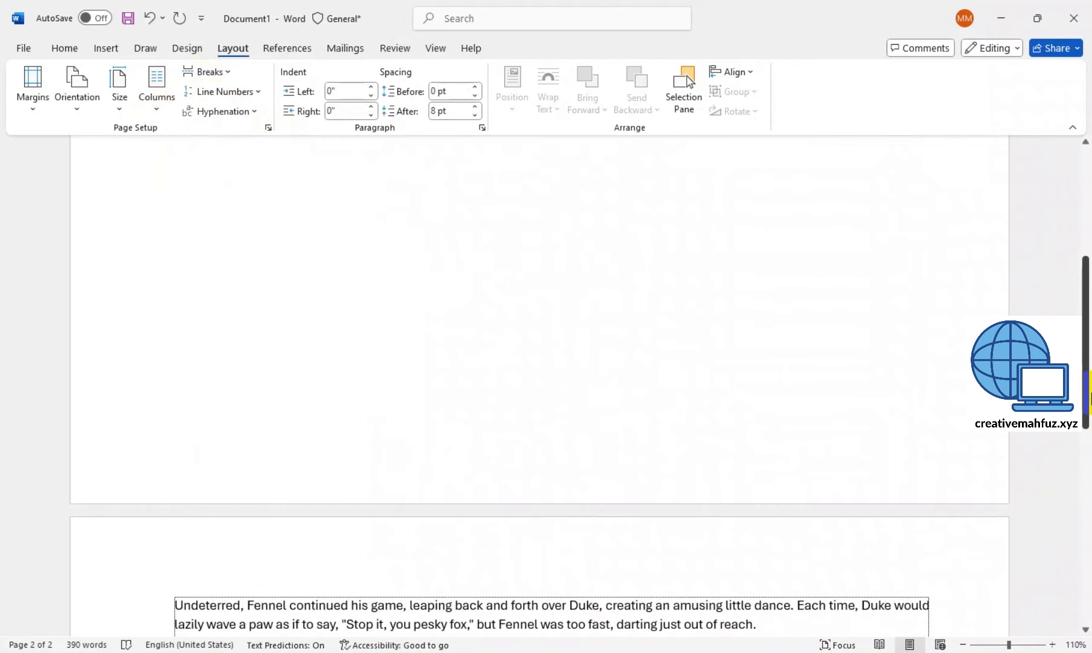
{"action": "scroll", "coordinate": [1087, 447], "scroll_direction": "down", "scroll_amount": 3}
{"action": "left_click_drag", "start_coordinate": [1087, 447], "coordinate": [1060, 514]}
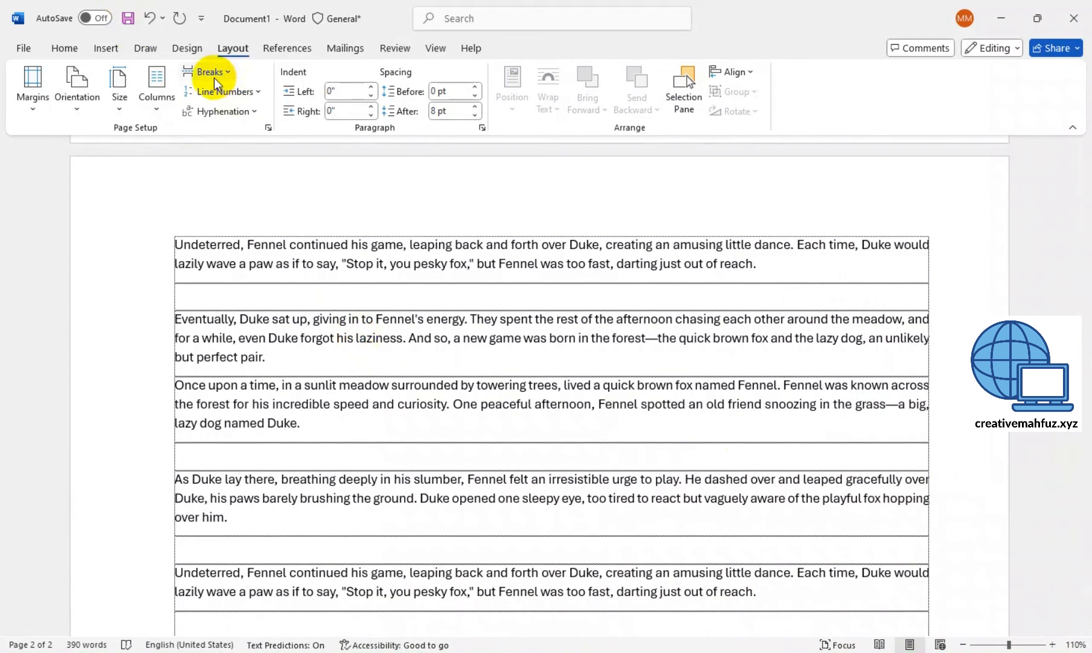
Step: Lay out the text in two columns and insert a column break before the second page's "As Duke lay there" paragraph
{"action": "left_click", "coordinate": [155, 104]}
{"action": "left_click", "coordinate": [175, 185]}
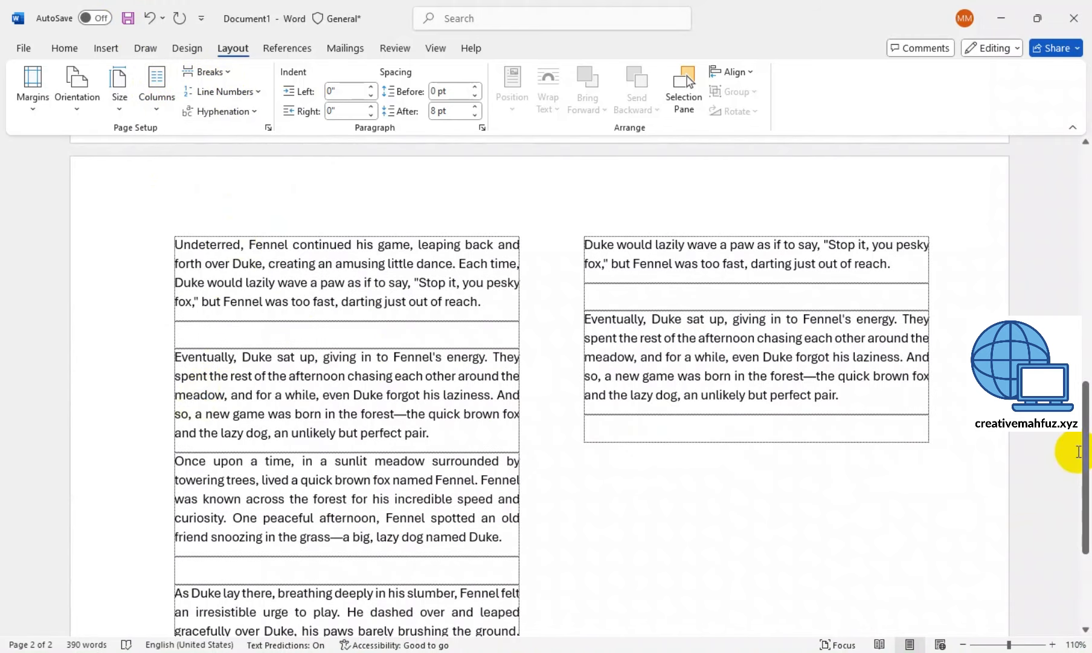
{"action": "left_click_drag", "start_coordinate": [1081, 452], "coordinate": [1084, 515]}
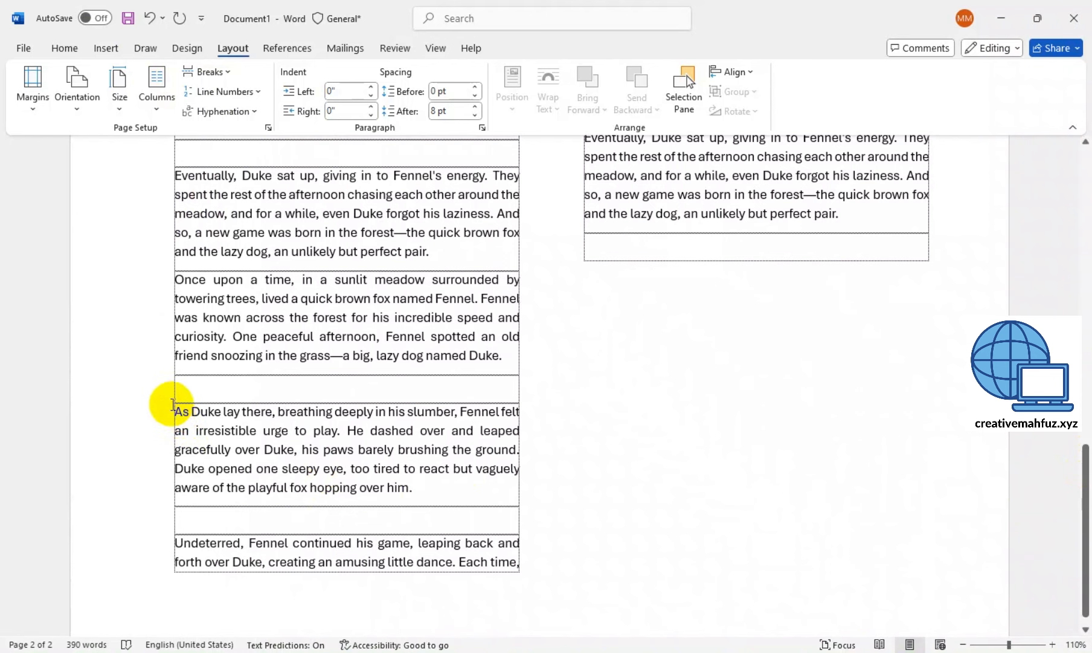
{"action": "left_click", "coordinate": [205, 72]}
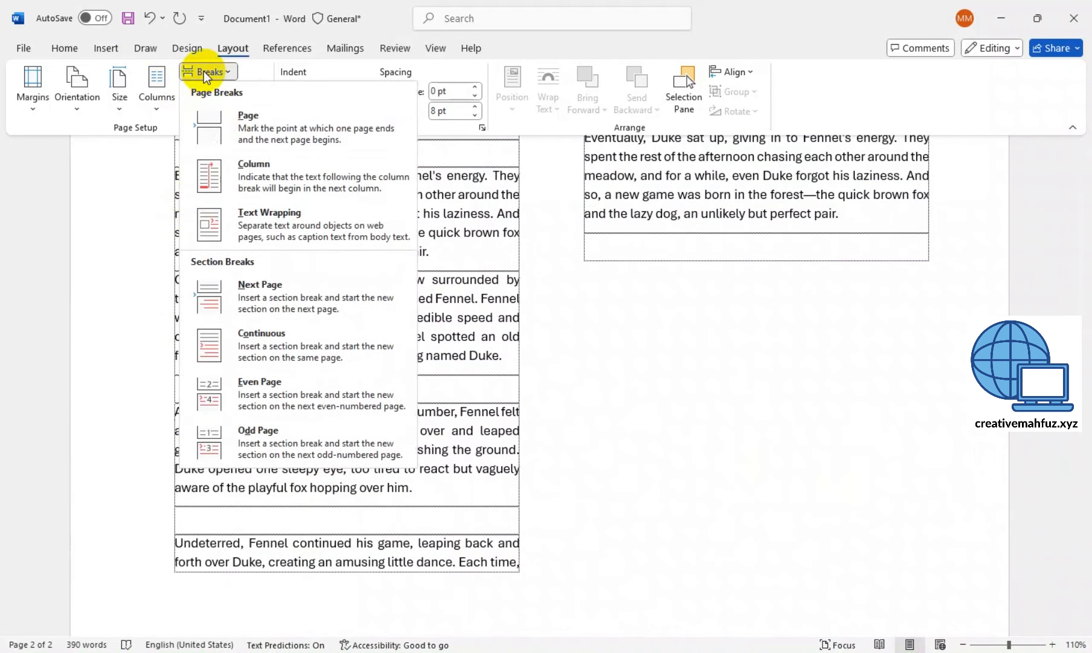
{"action": "left_click", "coordinate": [253, 181]}
{"action": "left_click_drag", "start_coordinate": [1086, 504], "coordinate": [1086, 213]}
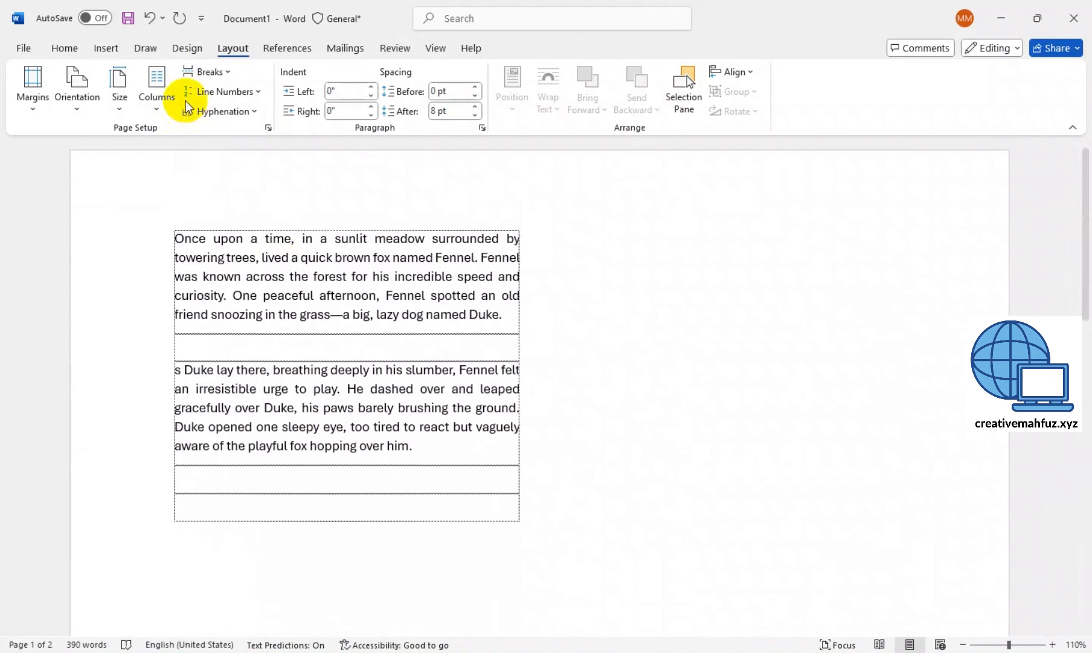
{"action": "left_click", "coordinate": [204, 71]}
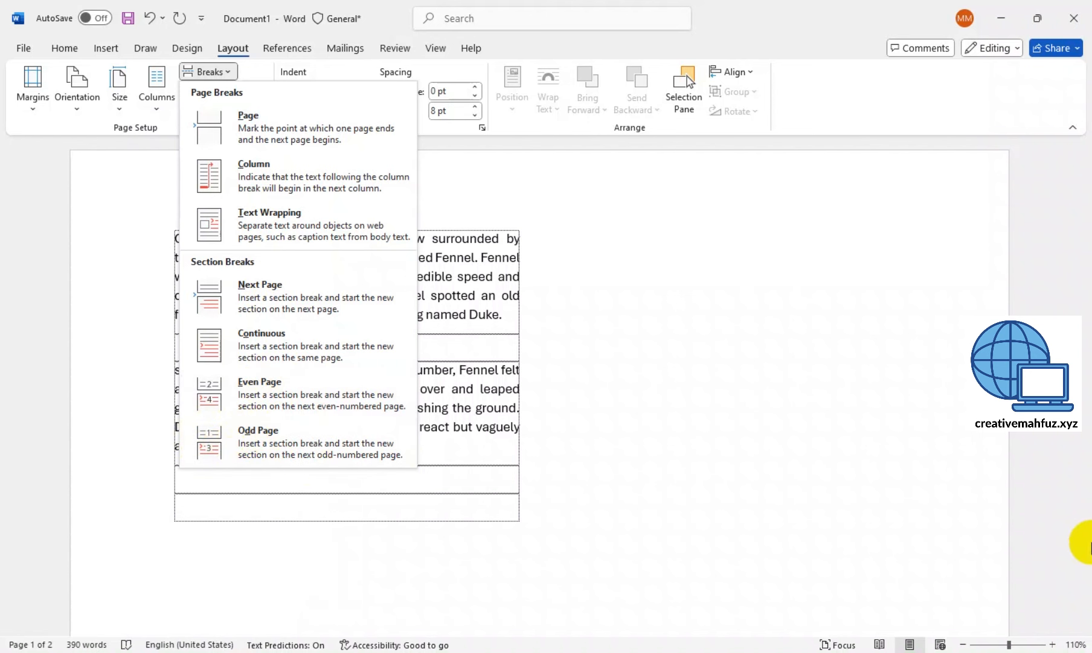
{"action": "left_click", "coordinate": [644, 386]}
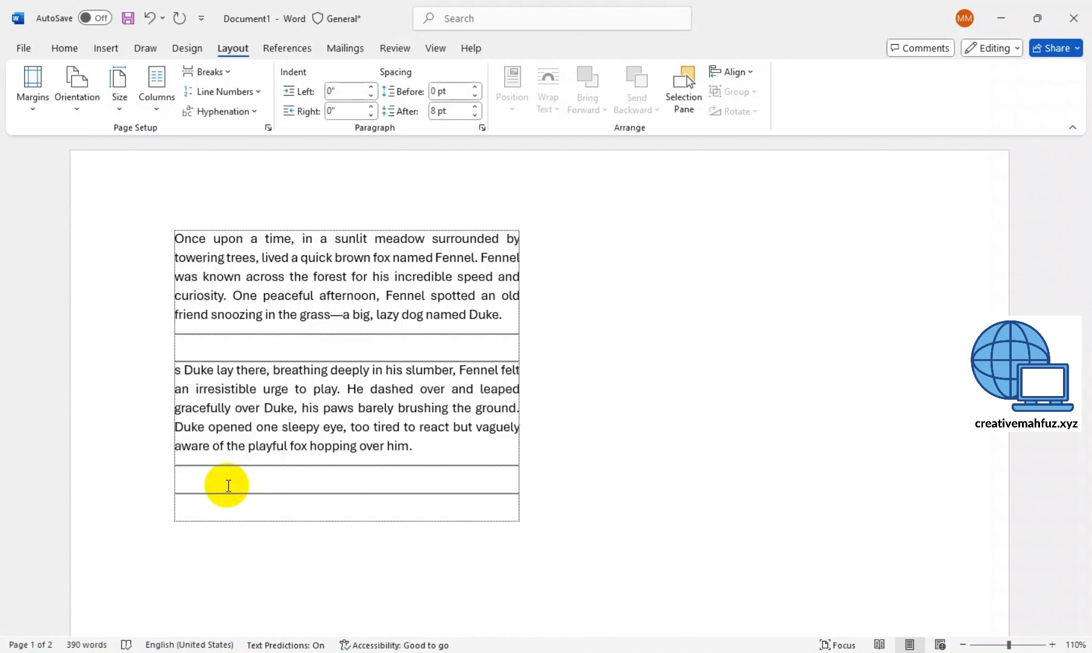
{"action": "left_click", "coordinate": [216, 74]}
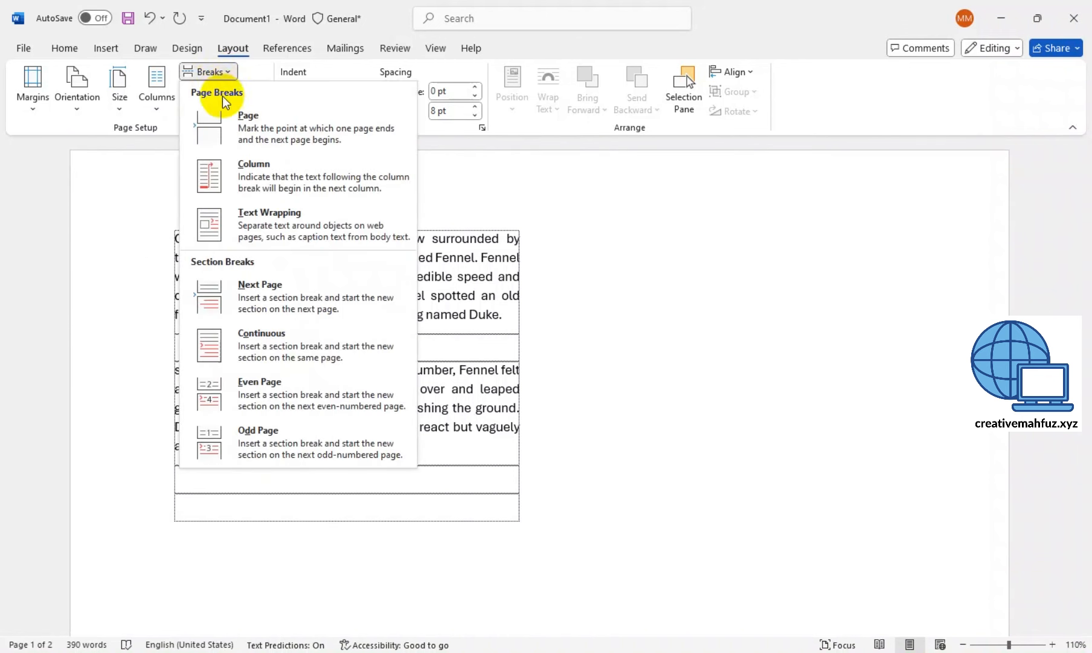
{"action": "left_click", "coordinate": [214, 73]}
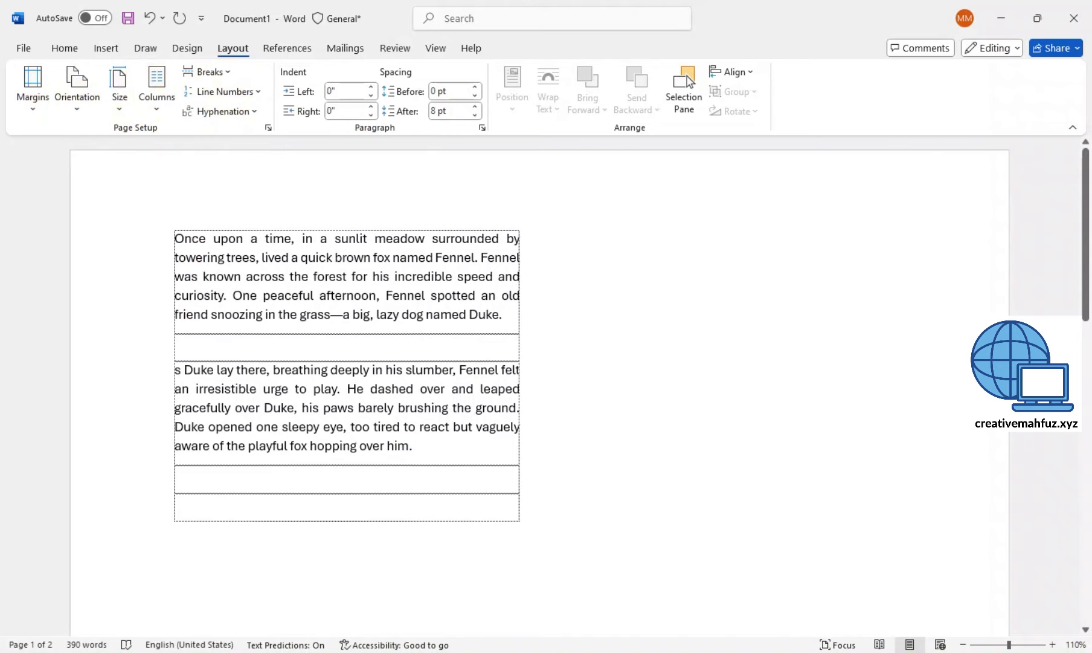
Step: Change the two-column document text back to one column
{"action": "left_click", "coordinate": [155, 107]}
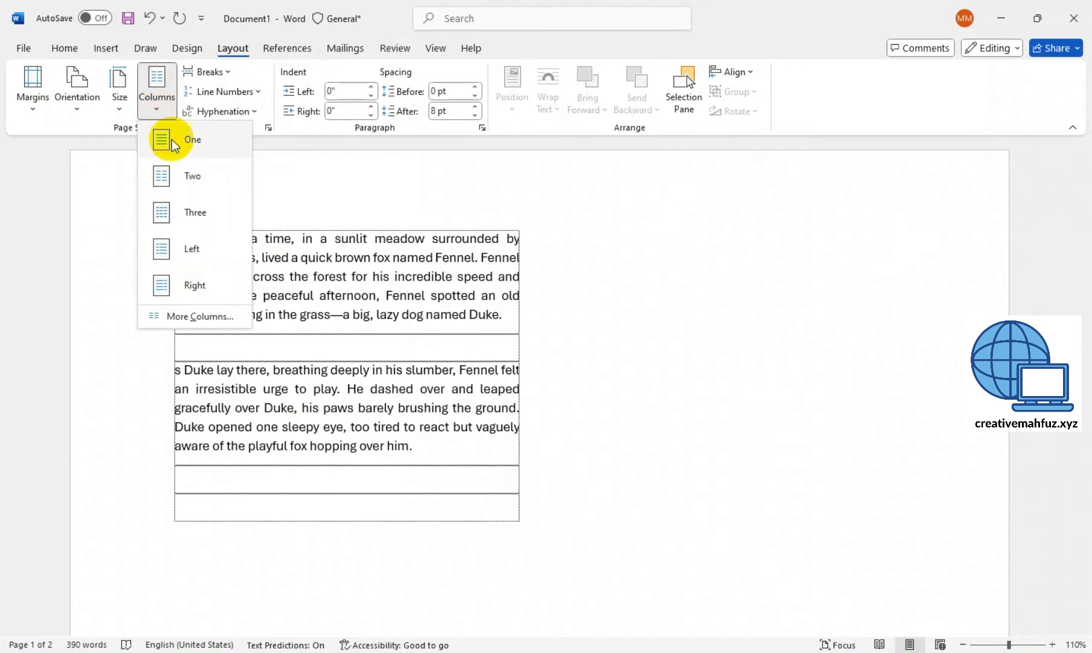
{"action": "left_click", "coordinate": [181, 143]}
{"action": "left_click_drag", "start_coordinate": [1086, 472], "coordinate": [1081, 270]}
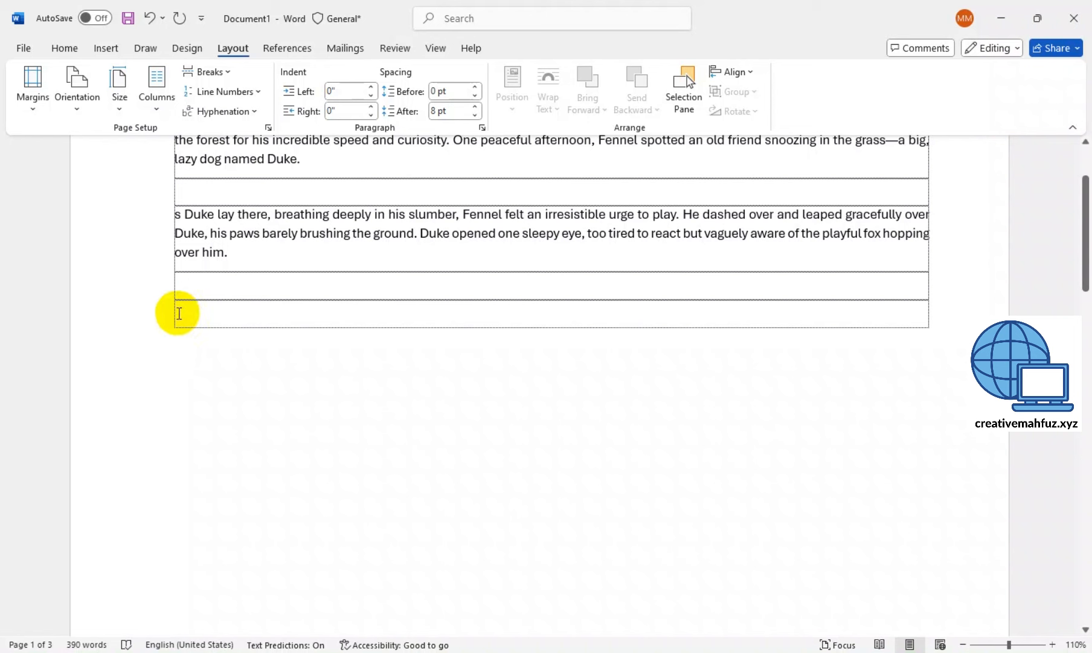
Step: Apply the current page setup with the scope This point forward, starting at the empty paragraph at the end of the first page's text
{"action": "left_click", "coordinate": [152, 112]}
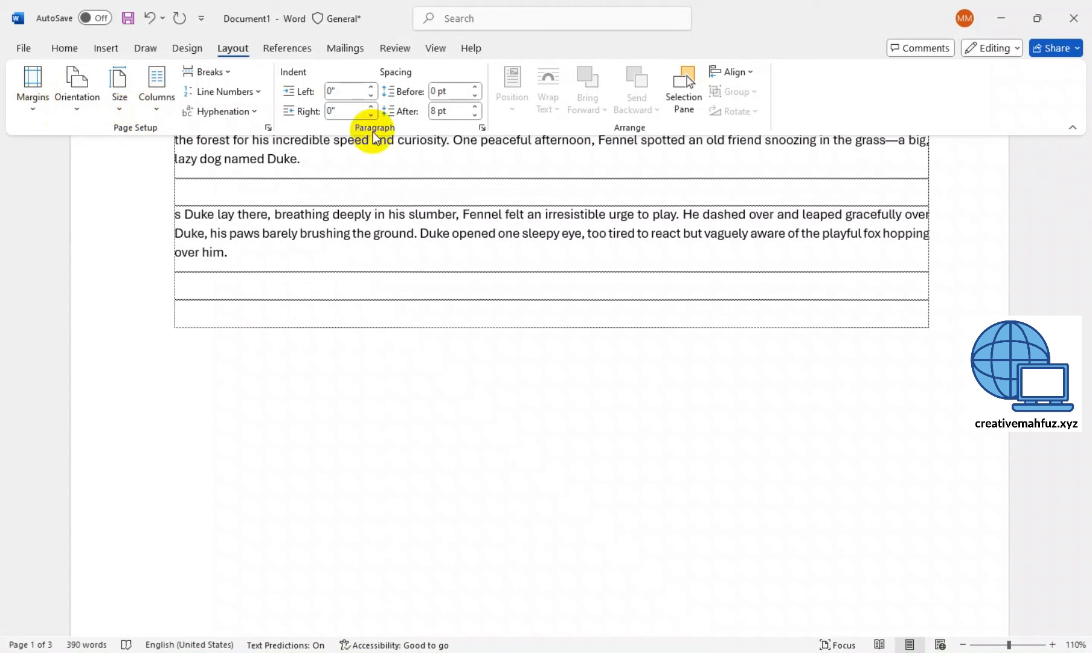
{"action": "left_click", "coordinate": [267, 127]}
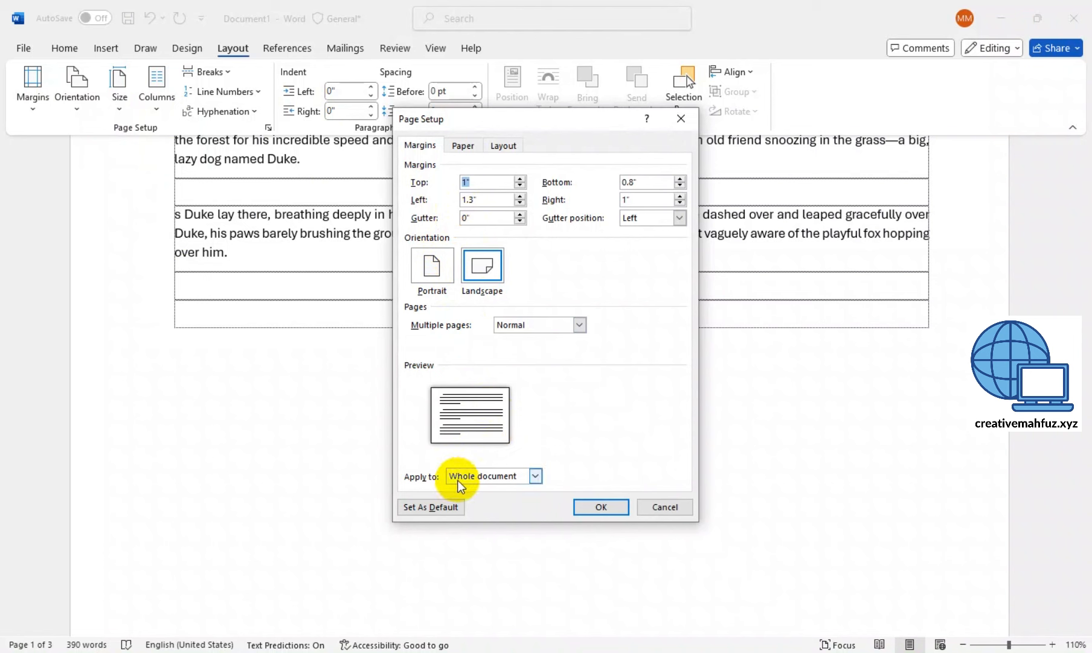
{"action": "left_click", "coordinate": [482, 478]}
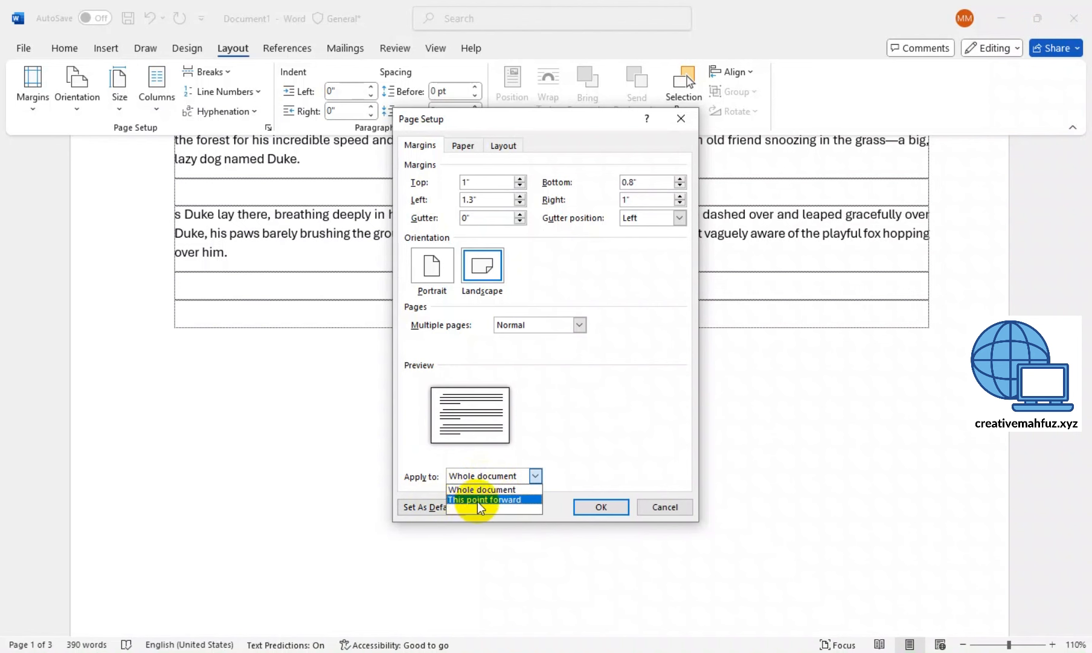
{"action": "left_click", "coordinate": [483, 499]}
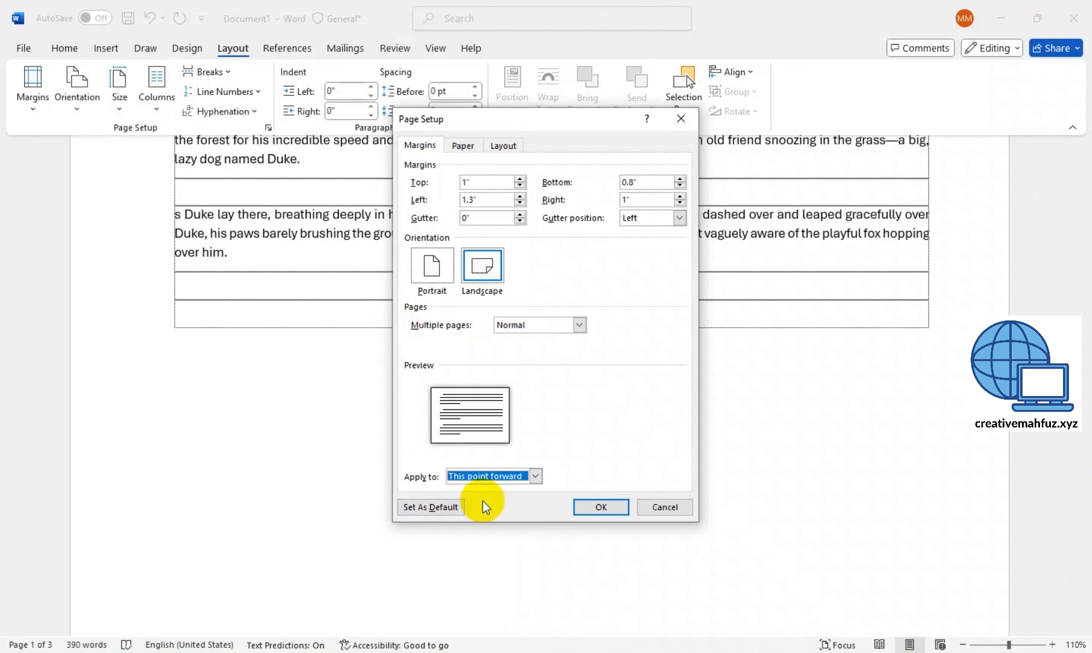
{"action": "left_click", "coordinate": [602, 506]}
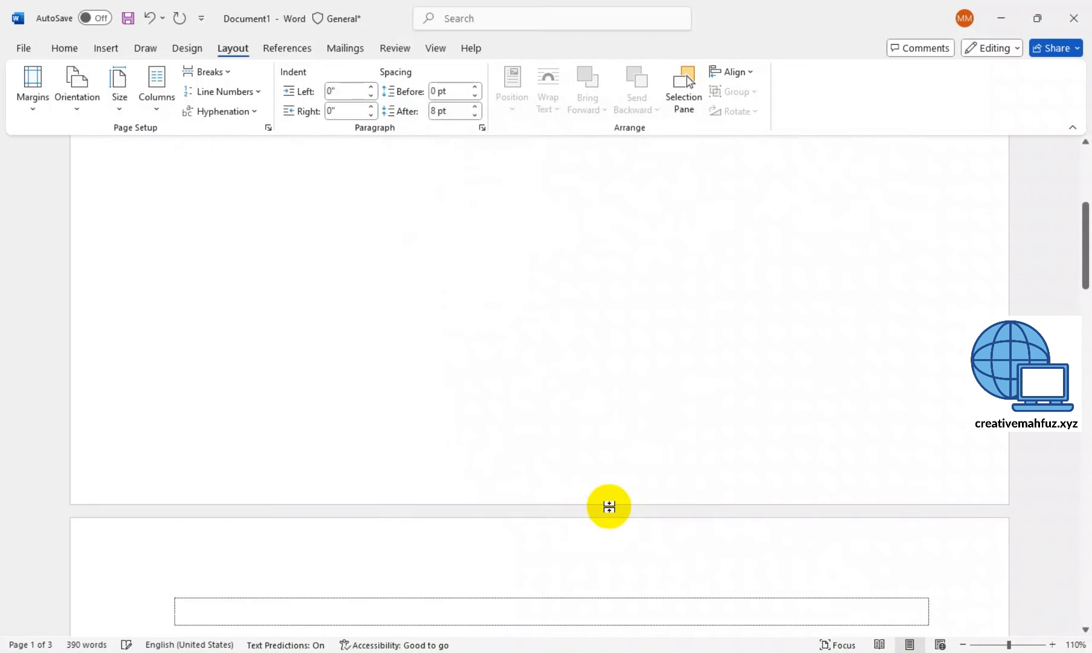
Step: Change the page orientation to Portrait for the section starting on page 2 and compare it with the first page
{"action": "left_click", "coordinate": [243, 378]}
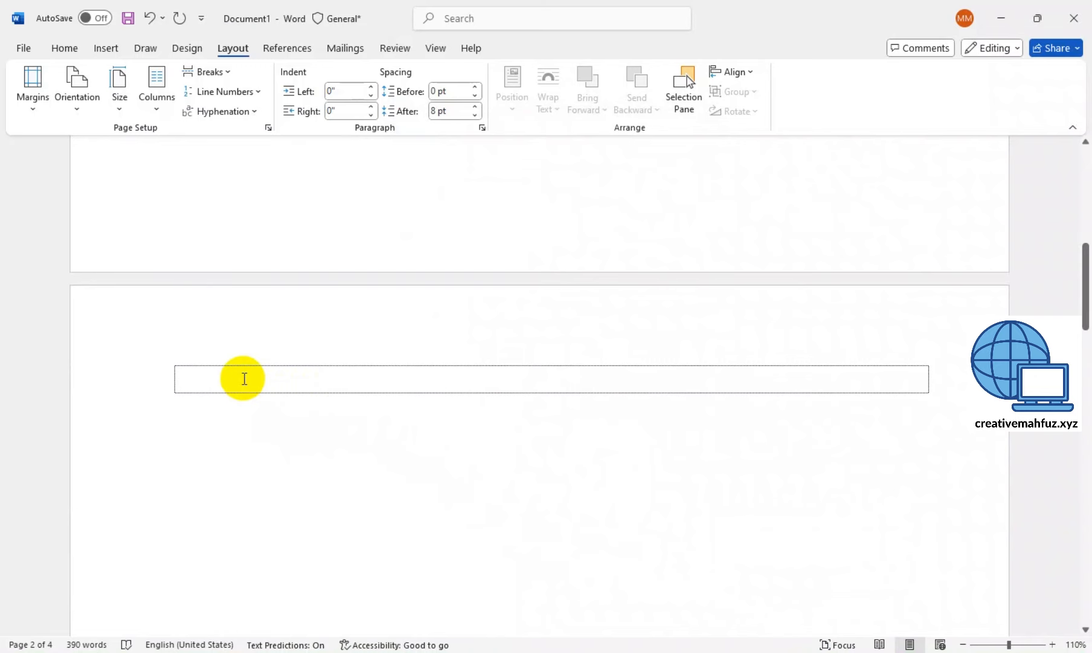
{"action": "scroll", "coordinate": [244, 379], "scroll_direction": "down", "scroll_amount": 5}
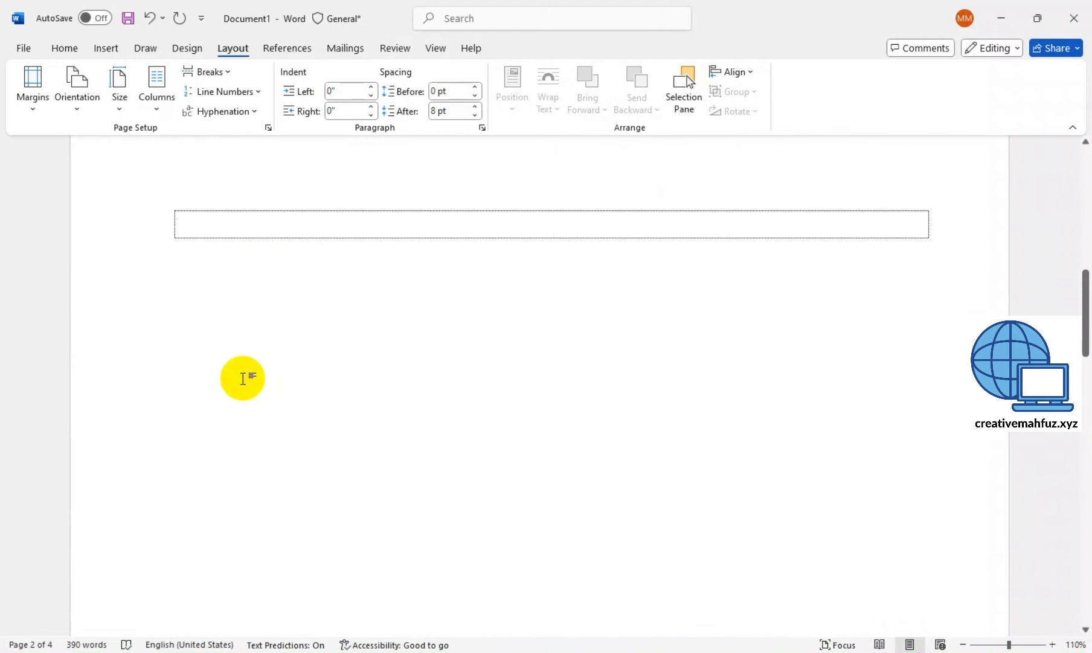
{"action": "left_click_drag", "start_coordinate": [1089, 315], "coordinate": [1090, 312]}
{"action": "left_click_drag", "start_coordinate": [1082, 243], "coordinate": [1081, 275]}
{"action": "left_click", "coordinate": [82, 110]}
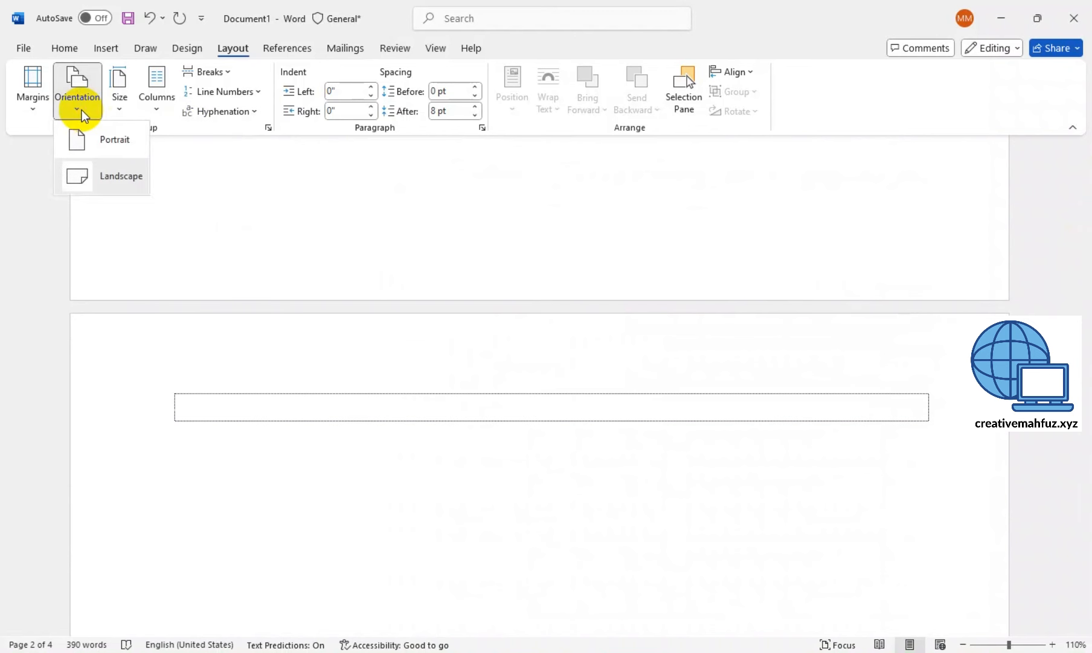
{"action": "left_click", "coordinate": [122, 141]}
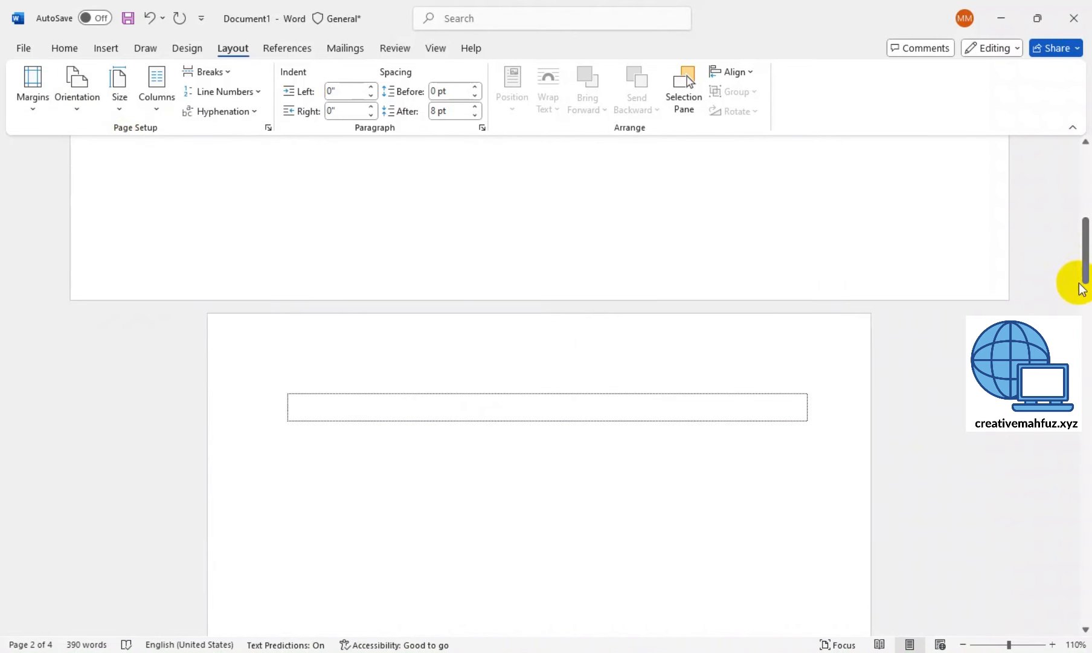
{"action": "left_click_drag", "start_coordinate": [1081, 287], "coordinate": [1080, 175]}
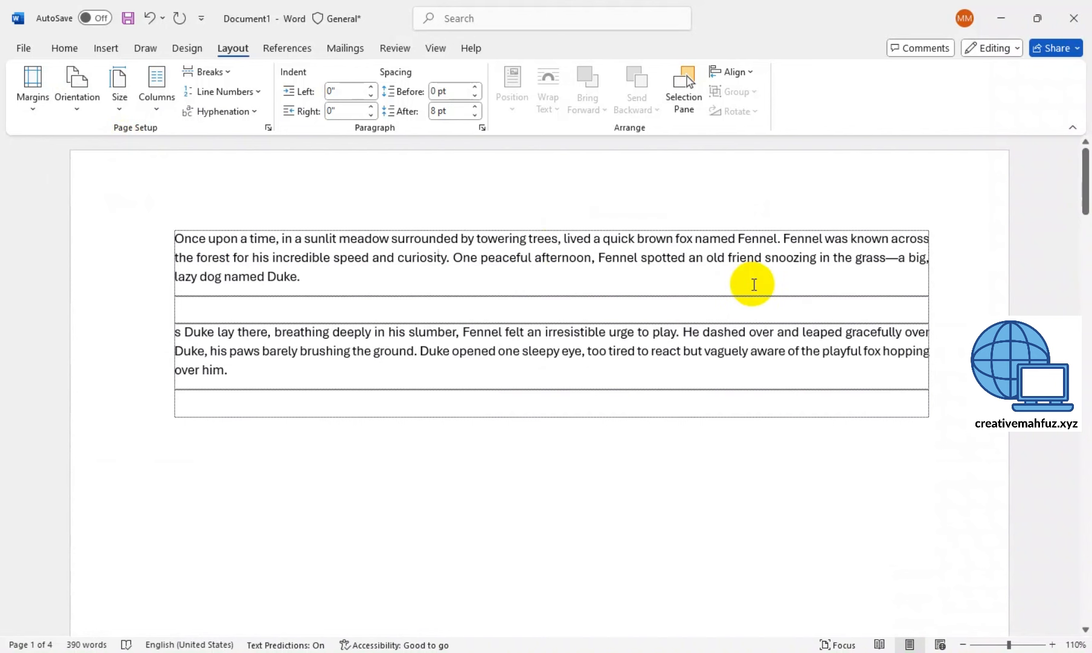
{"action": "left_click_drag", "start_coordinate": [1080, 178], "coordinate": [1083, 288]}
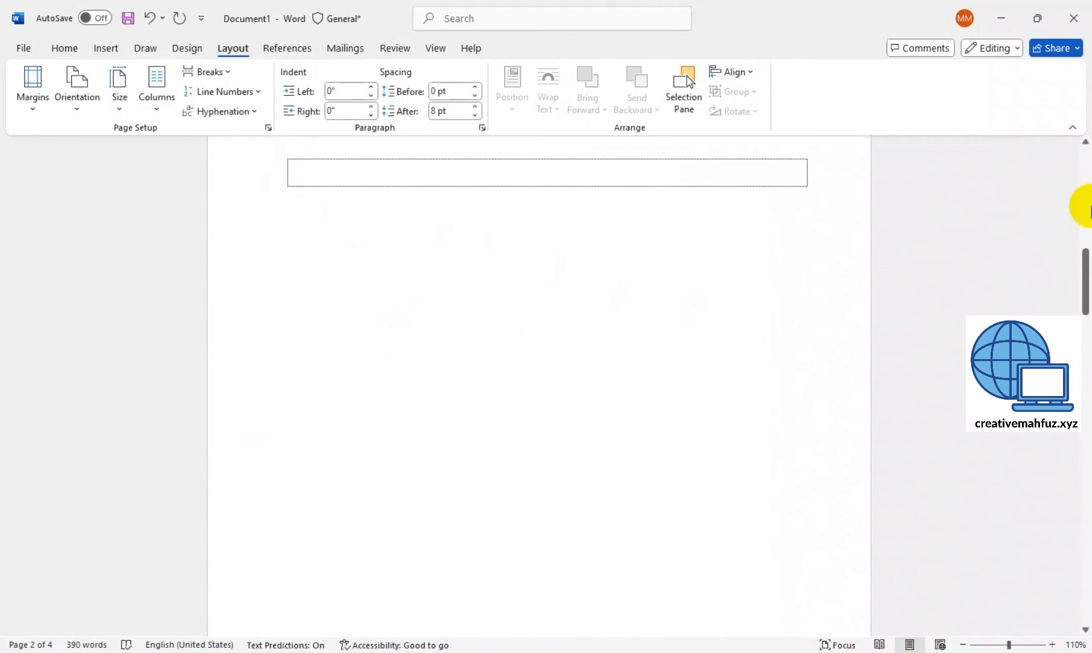
{"action": "left_click_drag", "start_coordinate": [1088, 275], "coordinate": [1088, 165]}
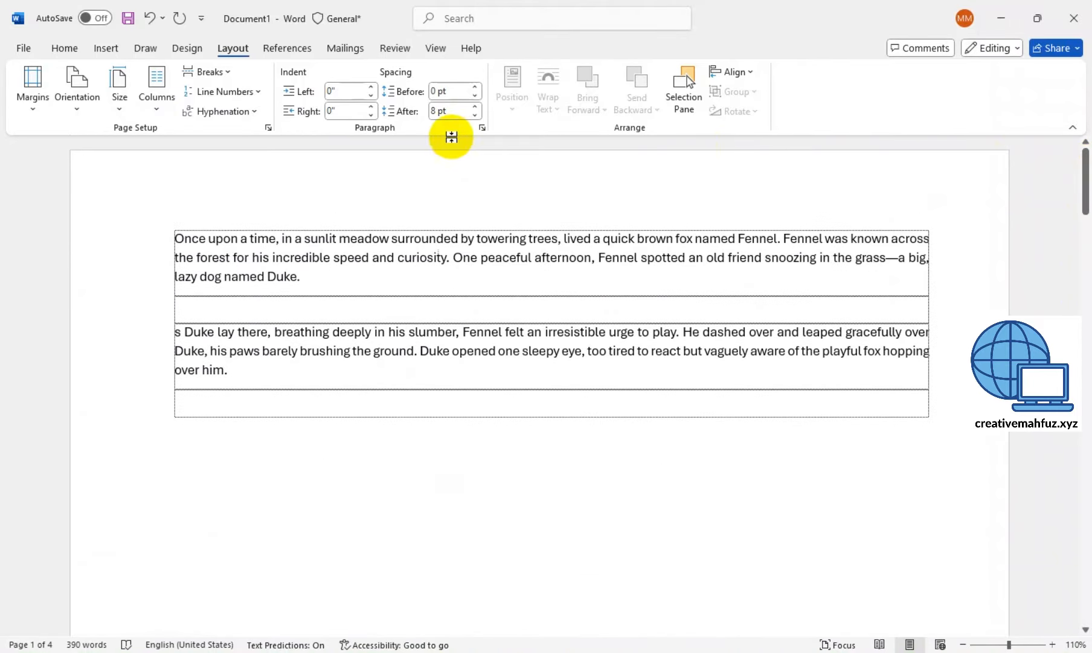